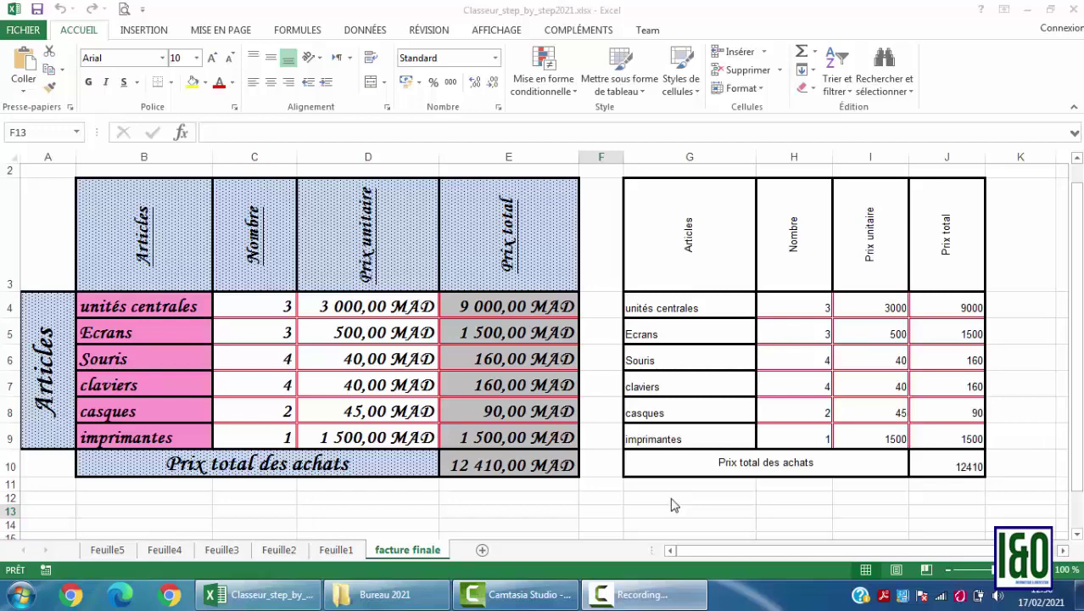
{"action": "left_click_drag", "start_coordinate": [692, 233], "coordinate": [942, 467]}
{"action": "left_click", "coordinate": [794, 384]}
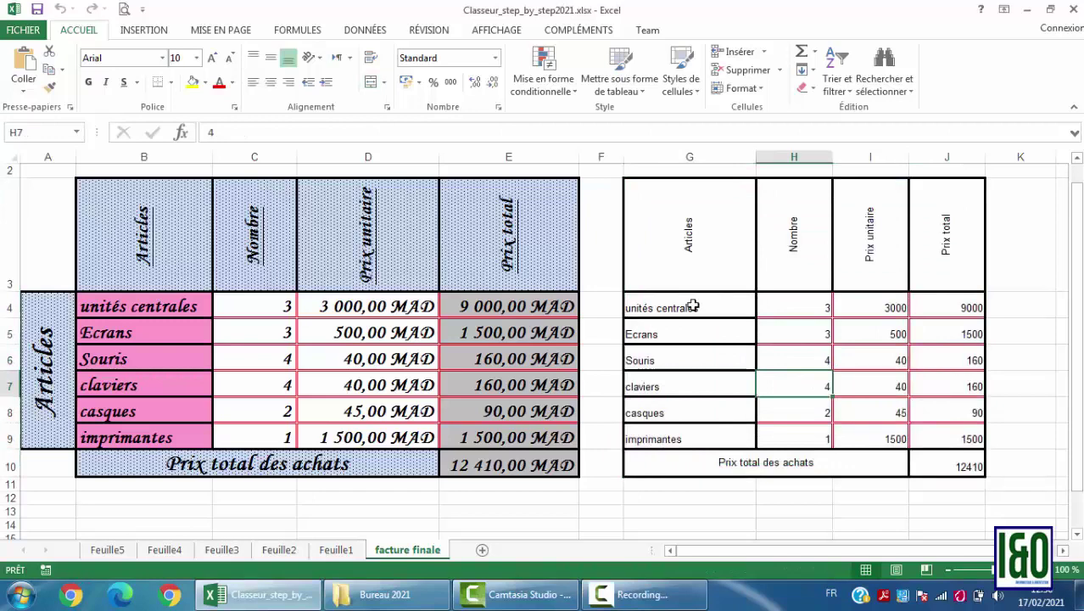
{"action": "left_click_drag", "start_coordinate": [399, 306], "coordinate": [416, 435]}
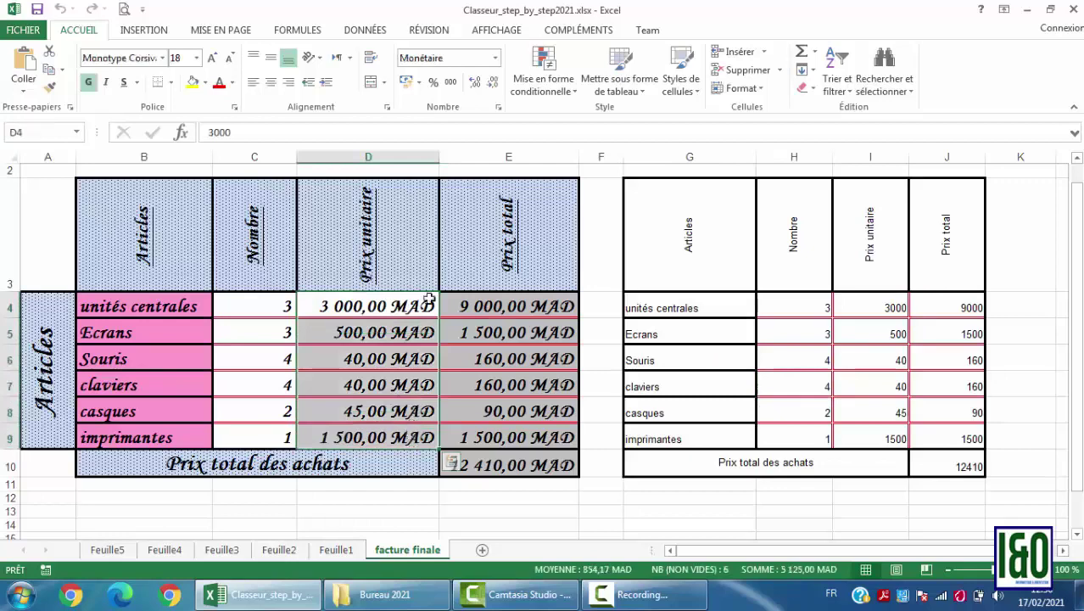
{"action": "left_click_drag", "start_coordinate": [415, 306], "coordinate": [435, 437]}
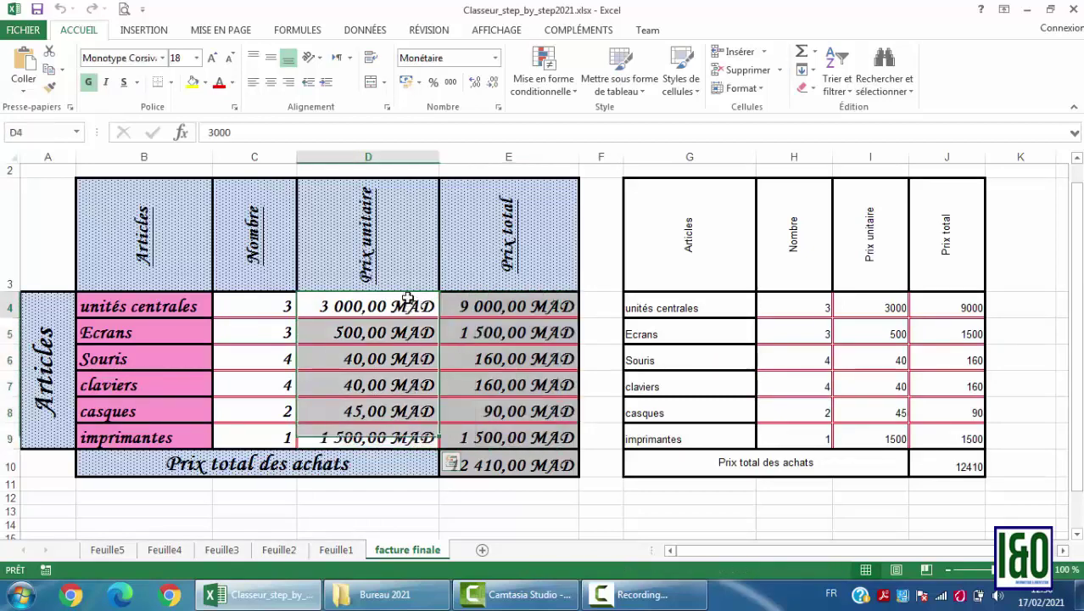
- Set the unit price of unités centrales in the formatted table (D4) to 2500
{"action": "left_click", "coordinate": [383, 307]}
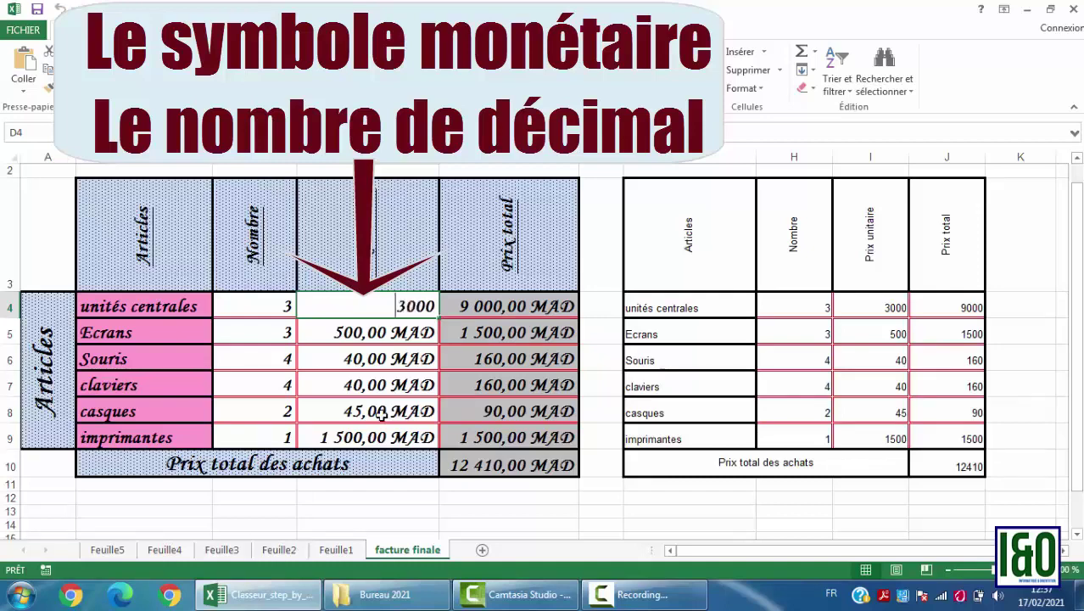
{"action": "type", "text": "2500"}
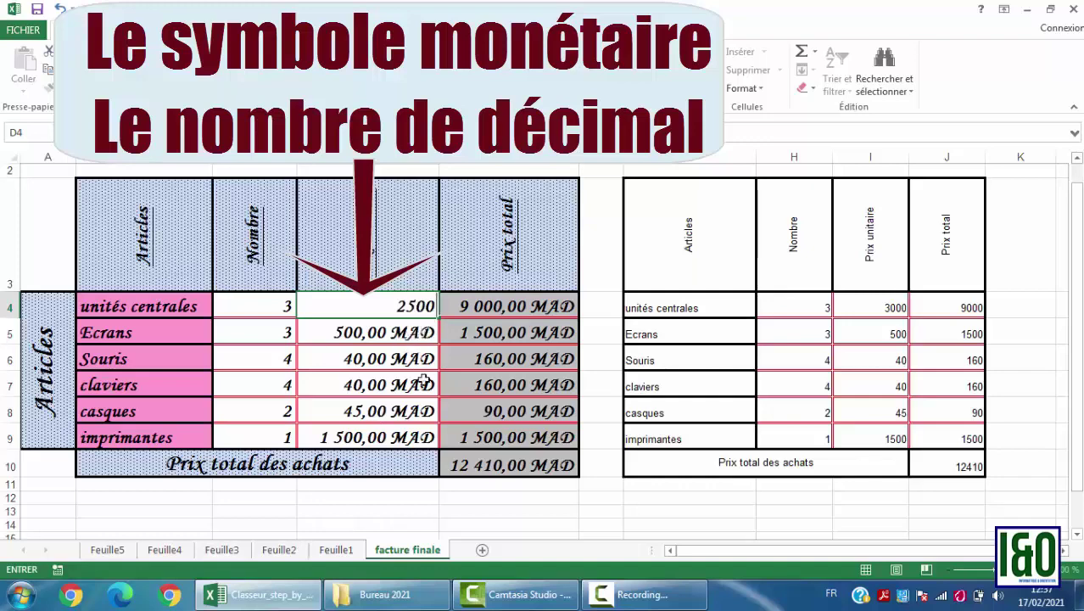
{"action": "key", "text": "Return"}
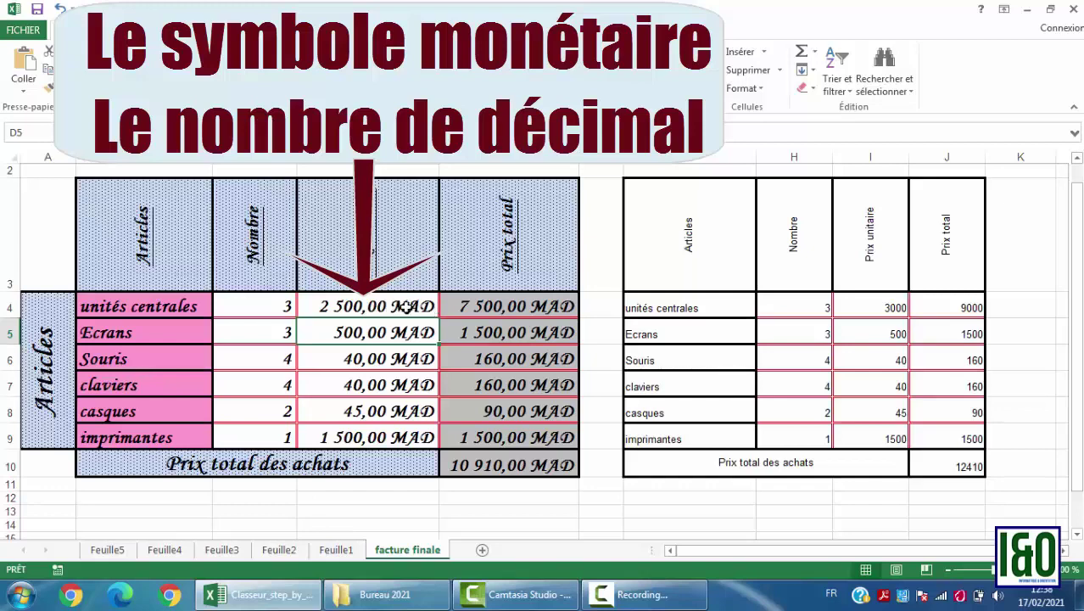
- Enter 2500,7656565 as the unit price of unités centrales in cell D4
{"action": "left_click", "coordinate": [407, 306]}
{"action": "type", "text": "25"}
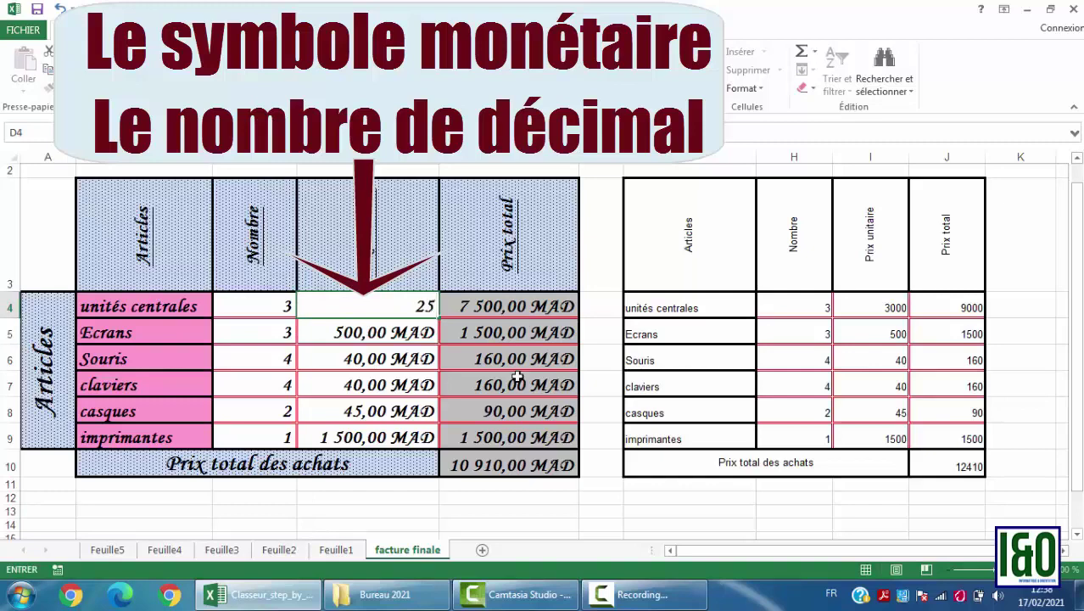
{"action": "type", "text": "00,7656565"}
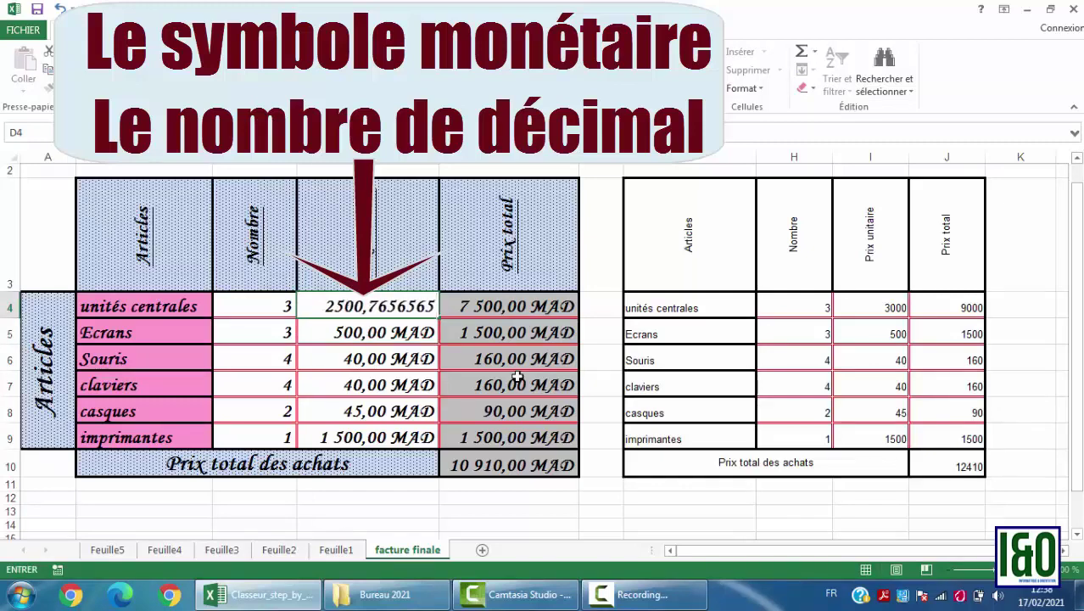
{"action": "key", "text": "Return"}
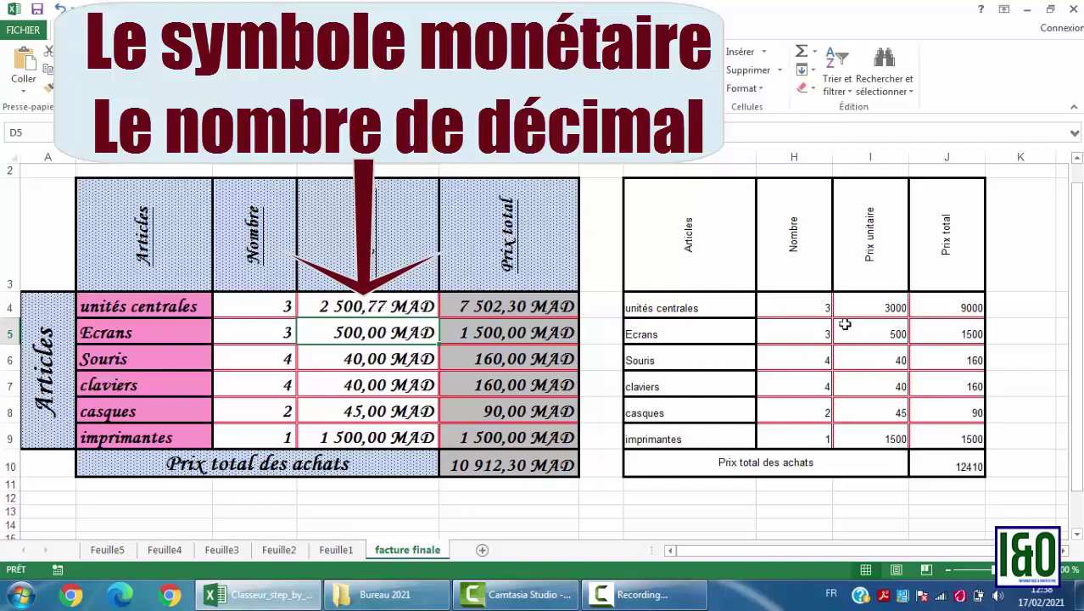
- Choose the Monétaire category with 2 decimals as the cell format for the plain table's unit and total prices (I4:J9)
{"action": "left_click_drag", "start_coordinate": [868, 302], "coordinate": [933, 435]}
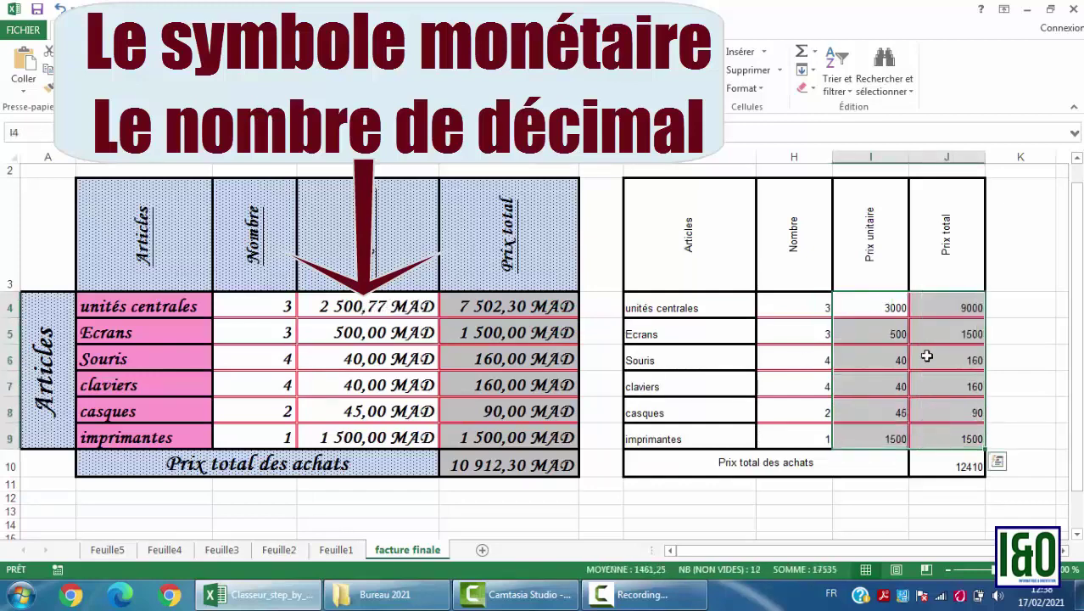
{"action": "right_click", "coordinate": [876, 364]}
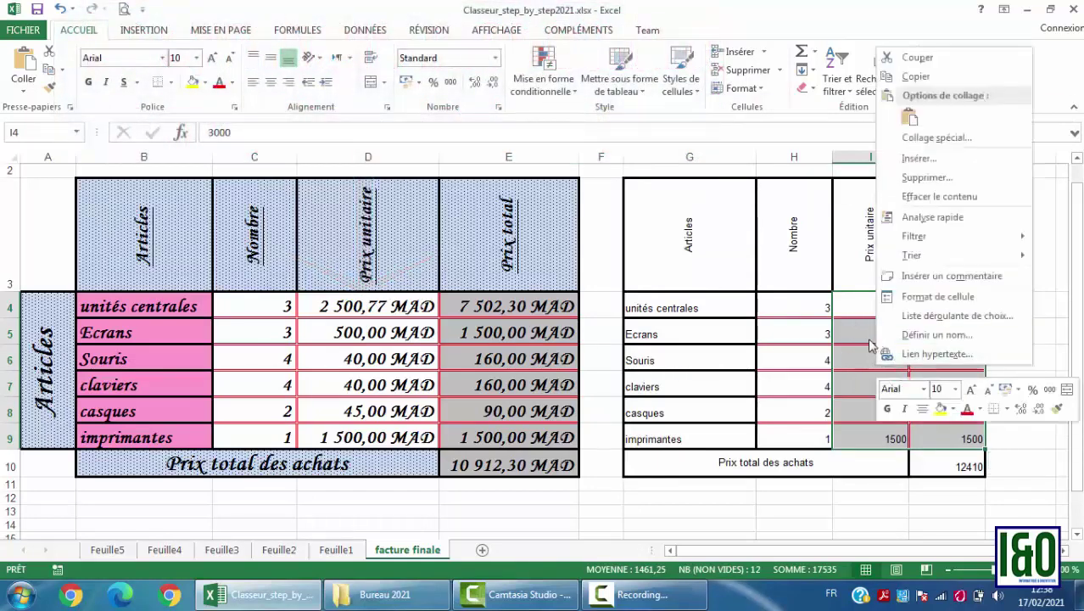
{"action": "left_click", "coordinate": [921, 298]}
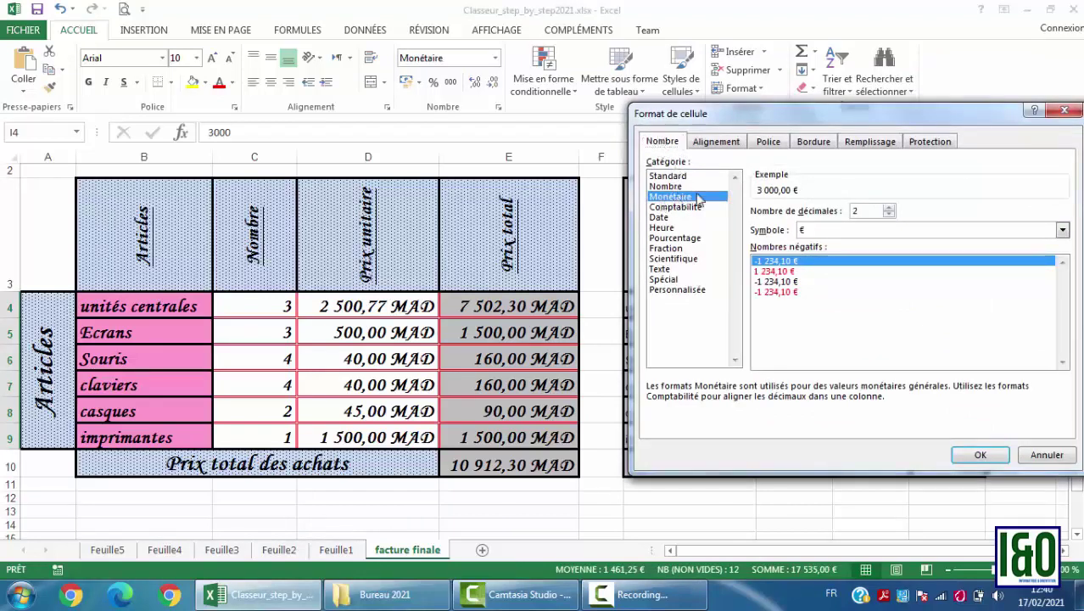
{"action": "left_click", "coordinate": [889, 208]}
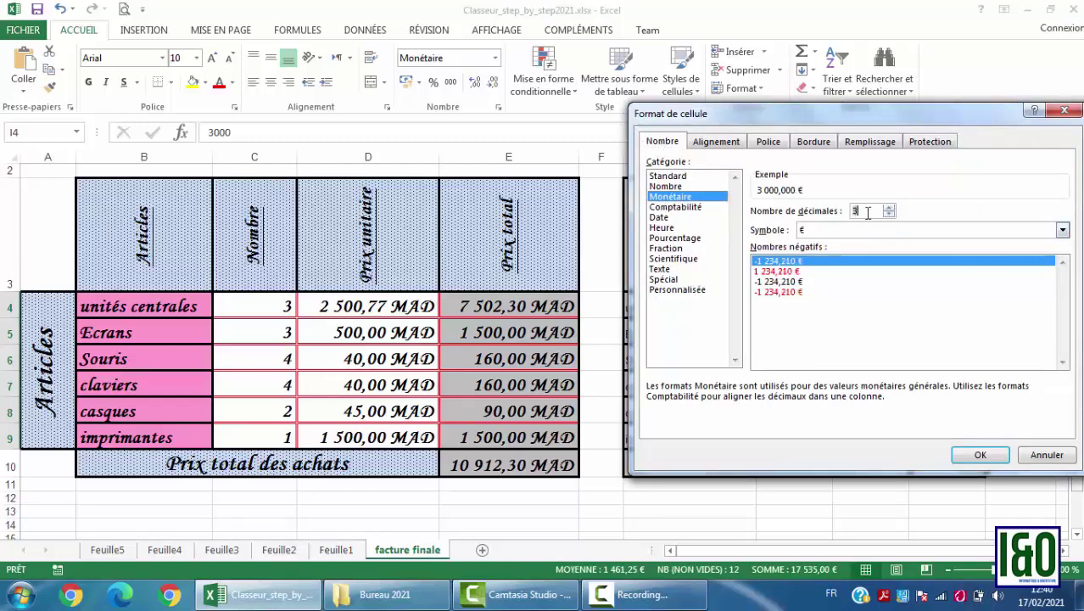
{"action": "left_click", "coordinate": [890, 215]}
{"action": "left_click", "coordinate": [889, 208]}
{"action": "left_click", "coordinate": [889, 208]}
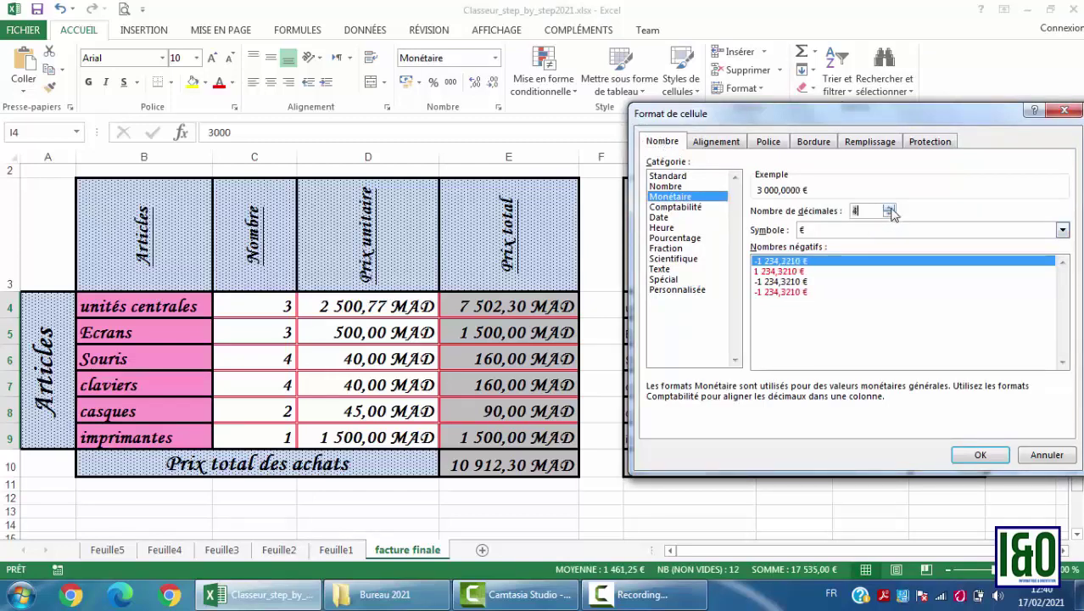
{"action": "left_click", "coordinate": [888, 215]}
{"action": "left_click", "coordinate": [889, 215]}
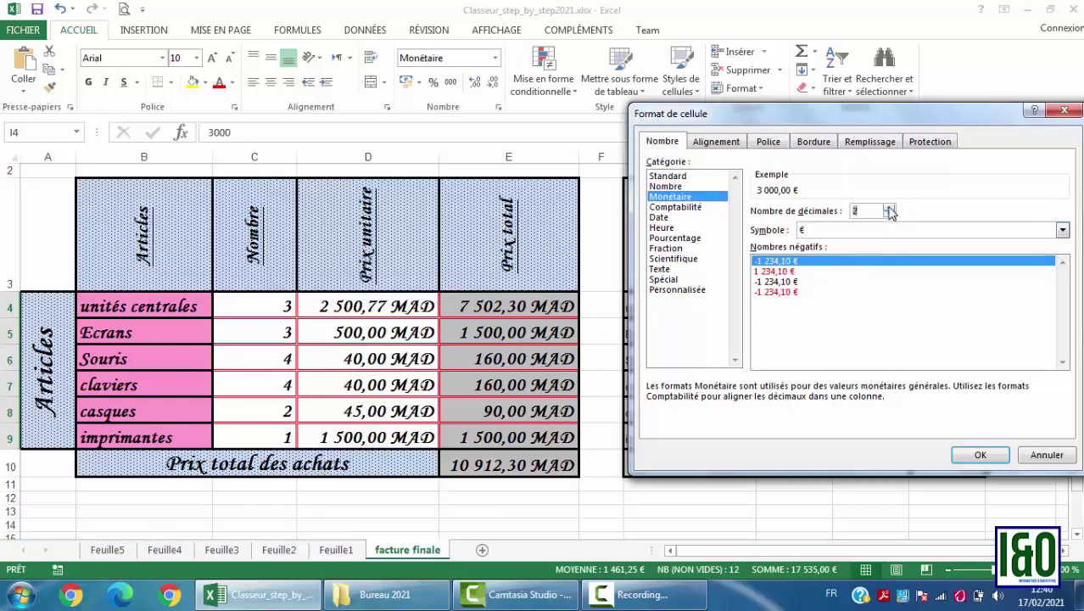
- Set the currency symbol to MAD for the I4:J9 prices and apply the format
{"action": "left_click", "coordinate": [848, 231]}
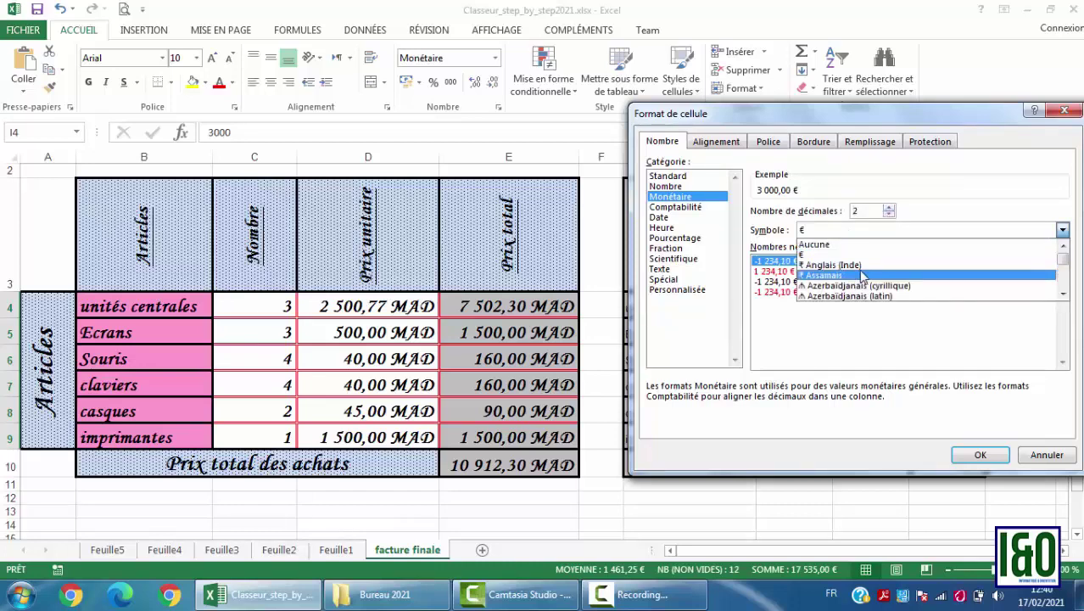
{"action": "type", "text": "MAD"}
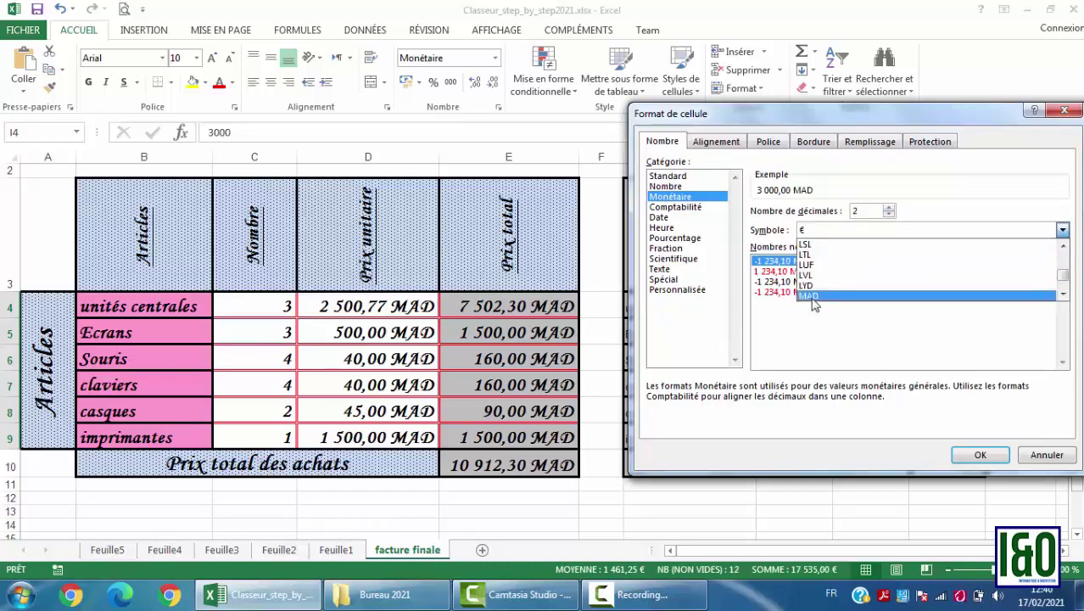
{"action": "left_click", "coordinate": [817, 297]}
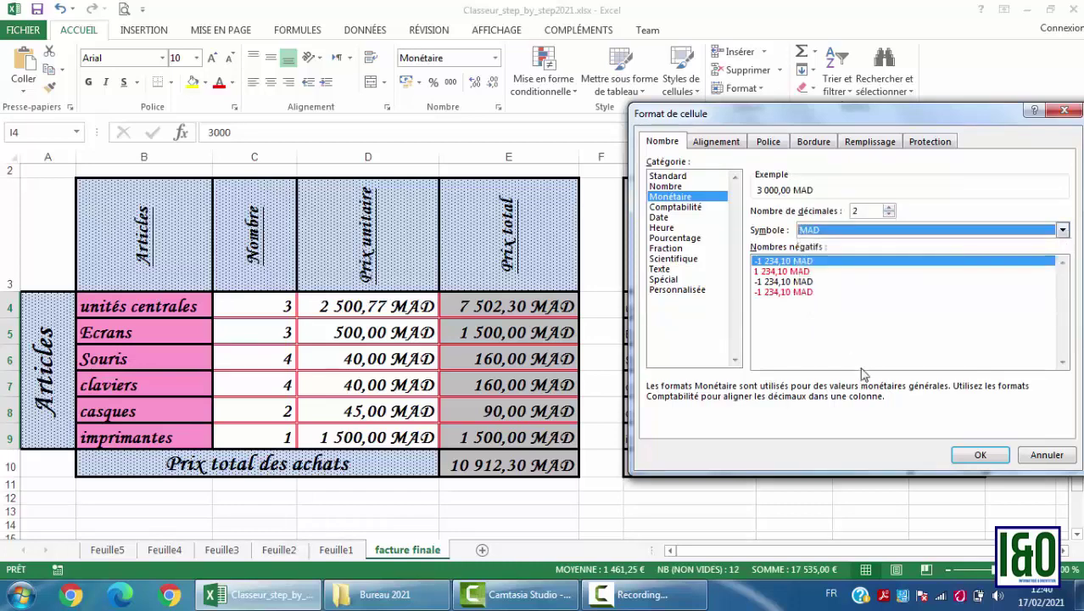
{"action": "left_click", "coordinate": [981, 458]}
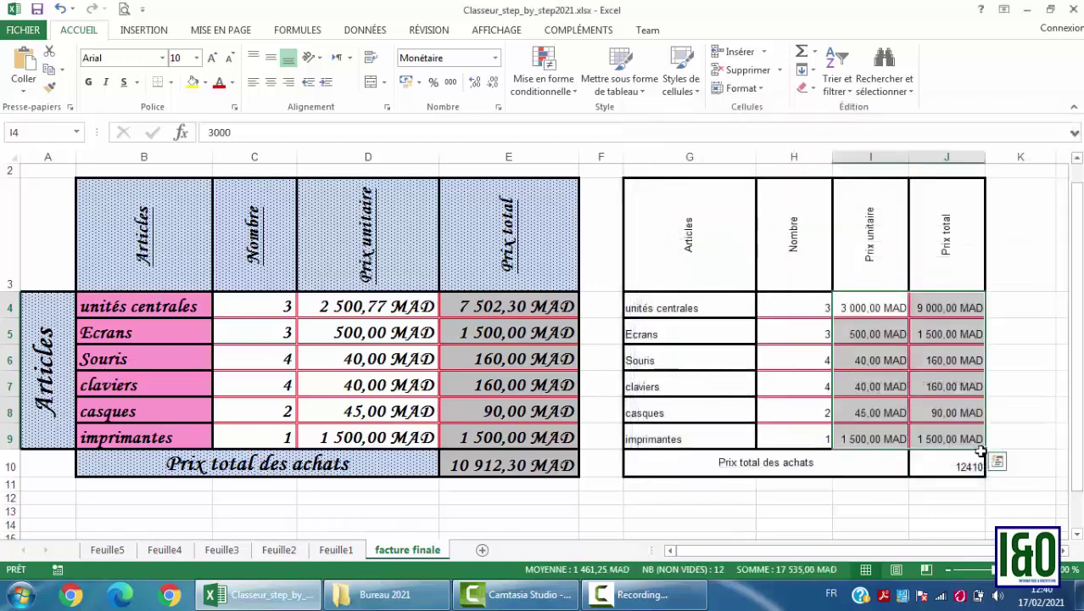
{"action": "left_click", "coordinate": [1022, 358]}
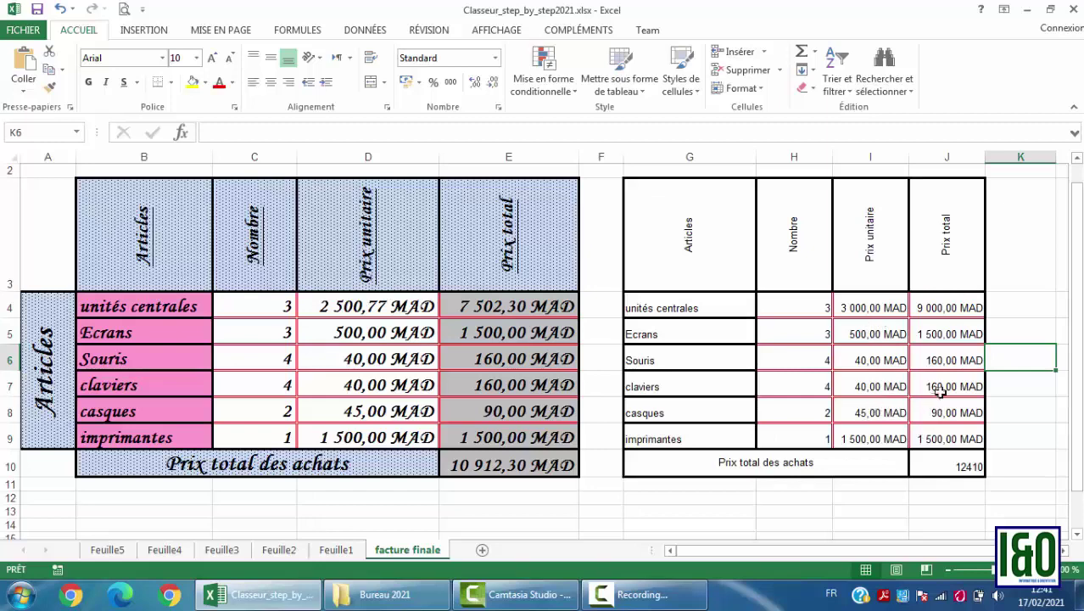
- Enter 2750,567565 as the unit price of unités centrales in the plain table (I4)
{"action": "left_click", "coordinate": [884, 308]}
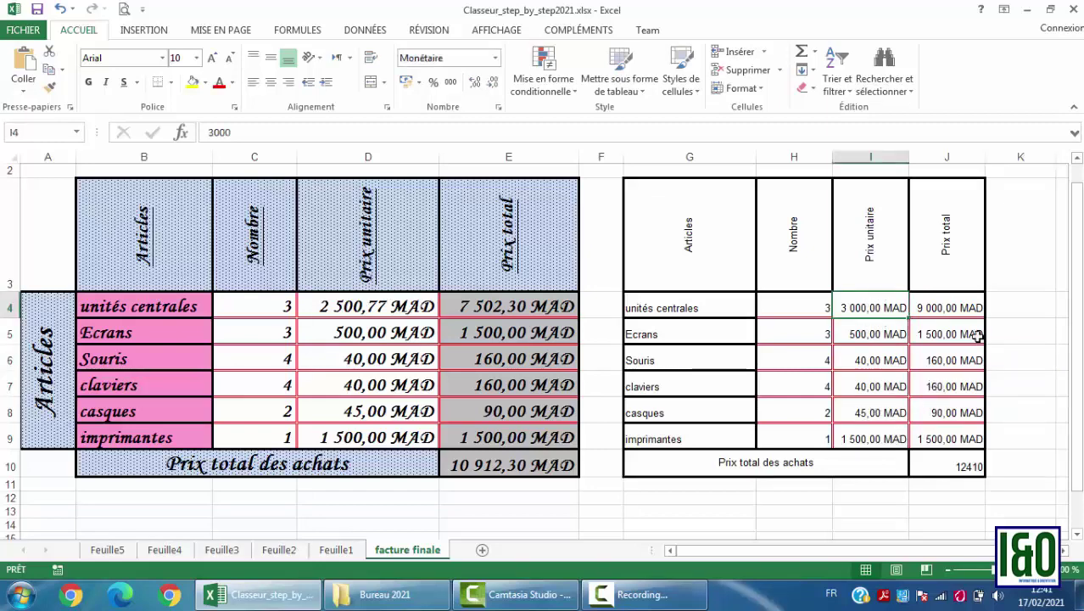
{"action": "type", "text": "2750"}
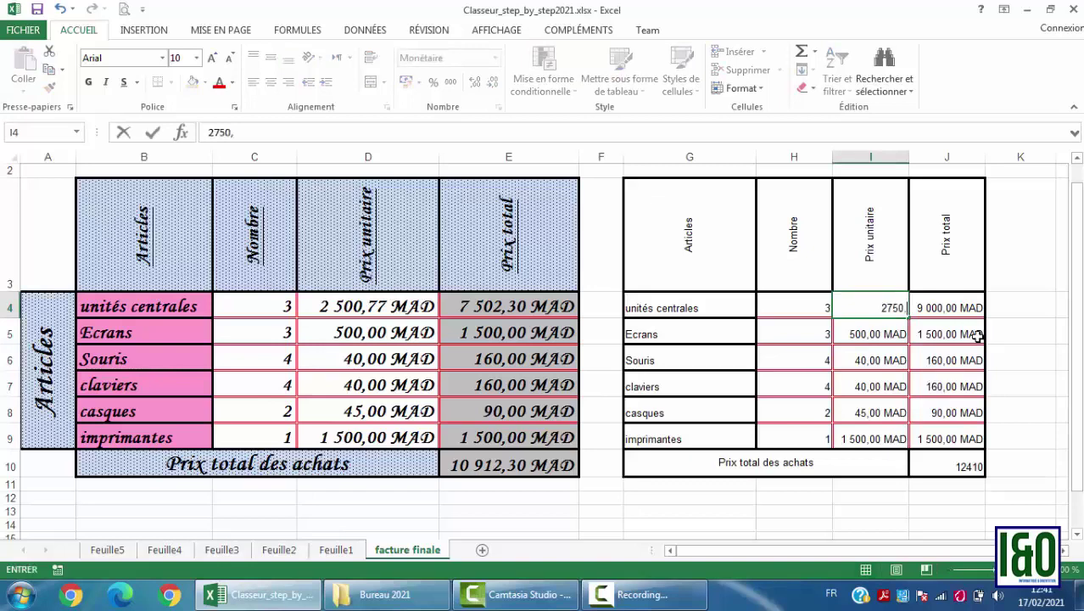
{"action": "type", "text": ",567565"}
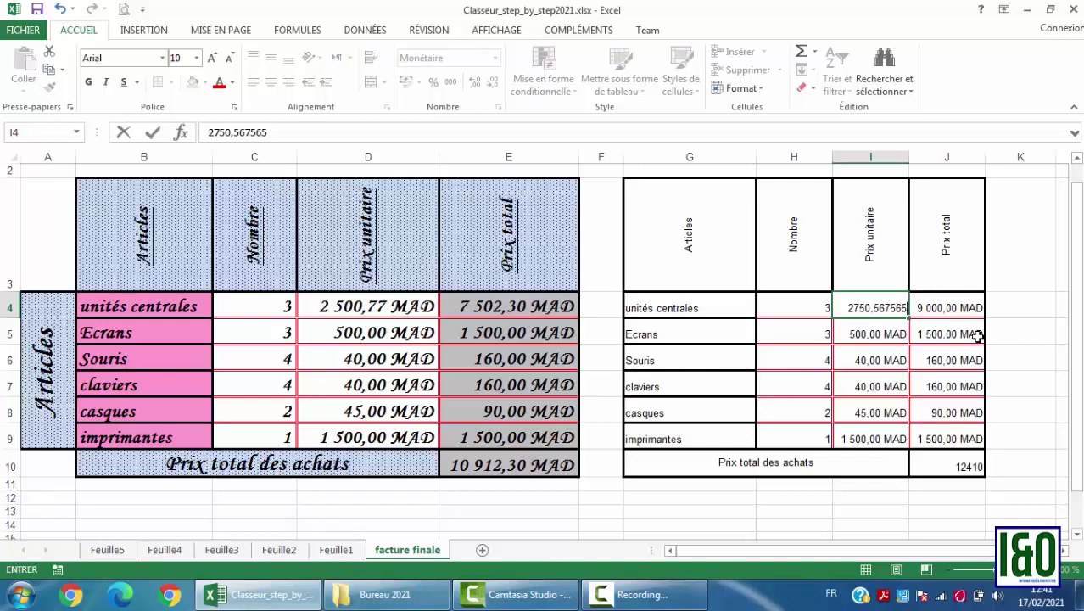
{"action": "key", "text": "Return"}
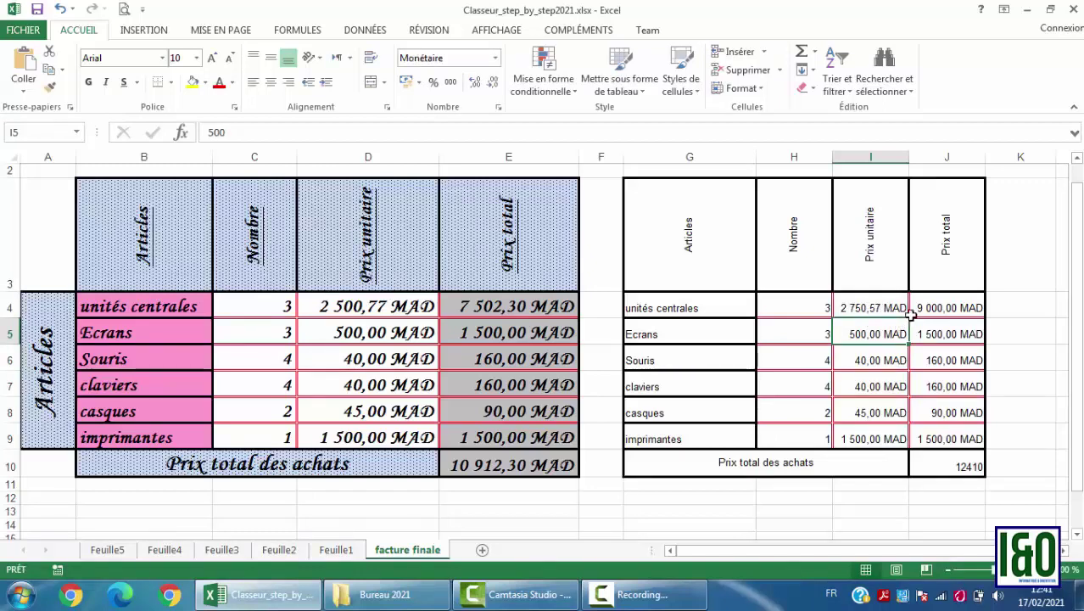
- Format the plain table's purchase total in J10 as Monétaire with 2 decimals and the MAD symbol
{"action": "left_click", "coordinate": [944, 469]}
{"action": "right_click", "coordinate": [945, 469]}
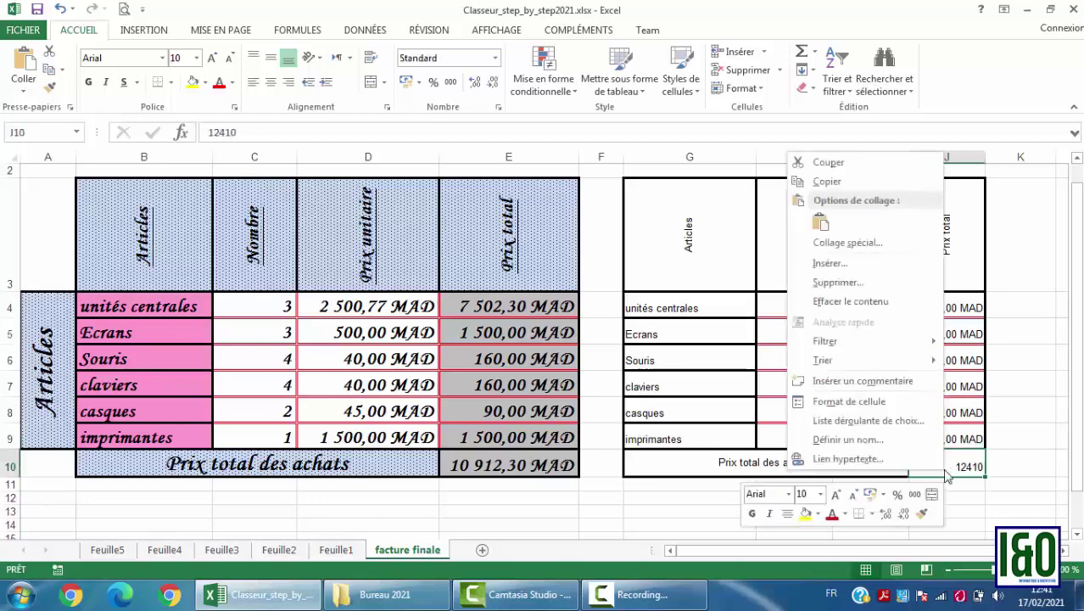
{"action": "left_click", "coordinate": [890, 409]}
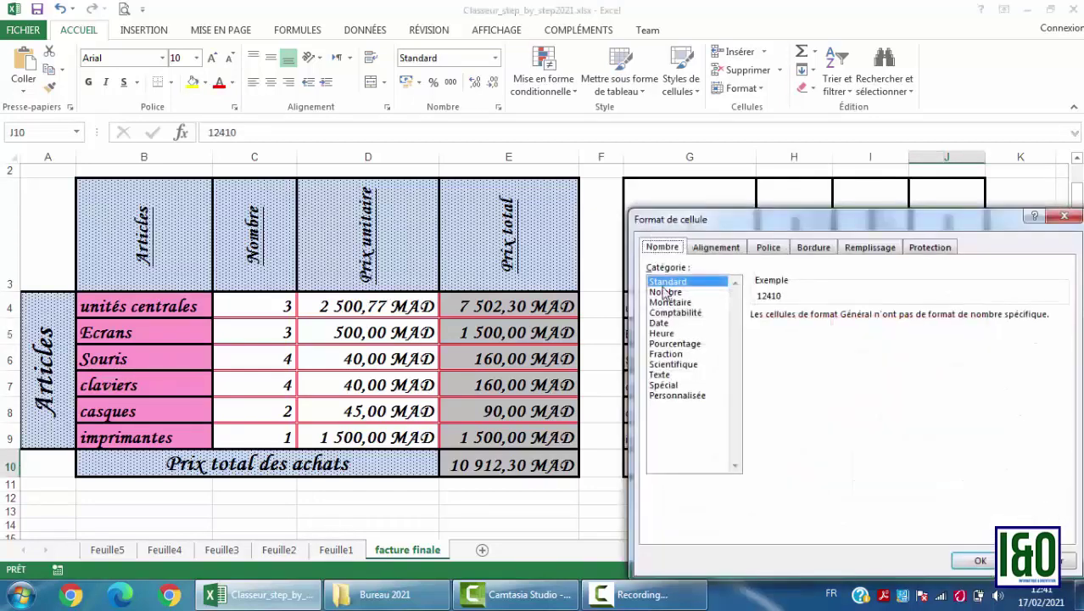
{"action": "left_click", "coordinate": [670, 303]}
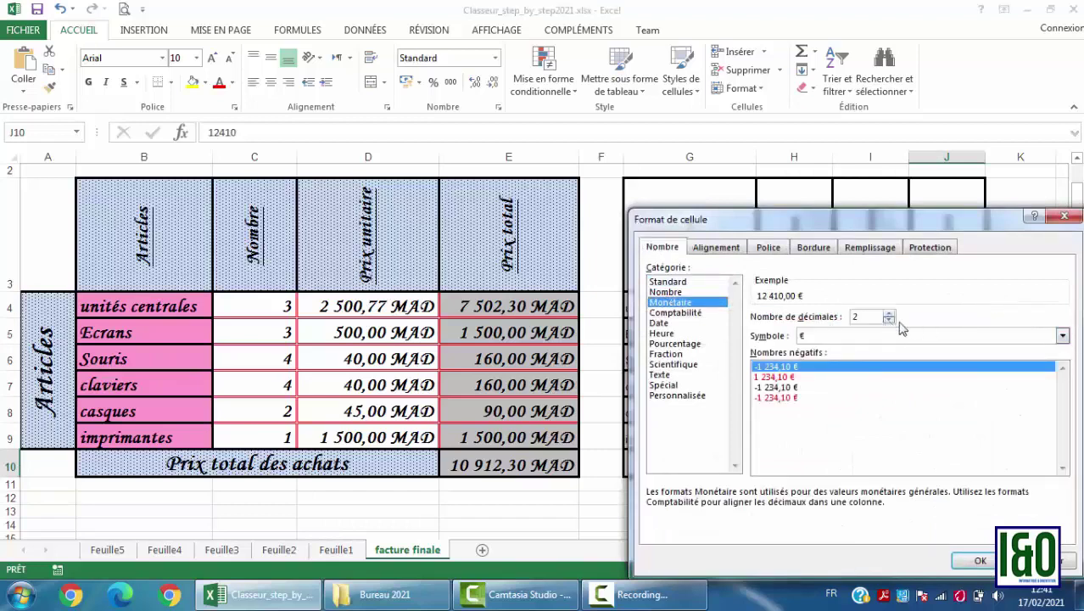
{"action": "left_click", "coordinate": [963, 340]}
{"action": "key", "text": "m"}
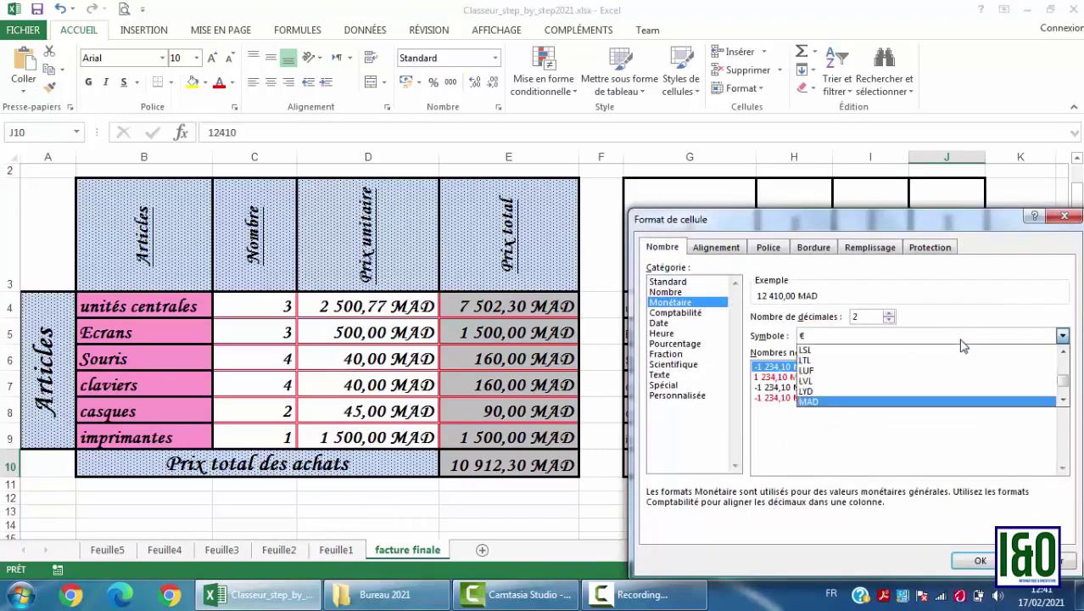
{"action": "left_click", "coordinate": [845, 402]}
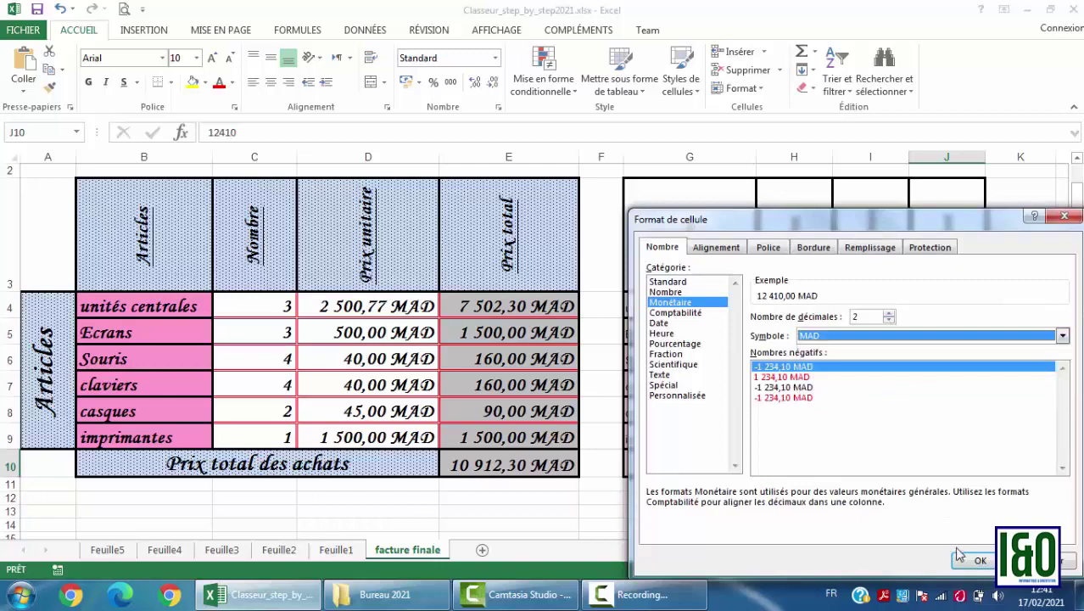
{"action": "left_click", "coordinate": [974, 560]}
{"action": "left_click", "coordinate": [917, 519]}
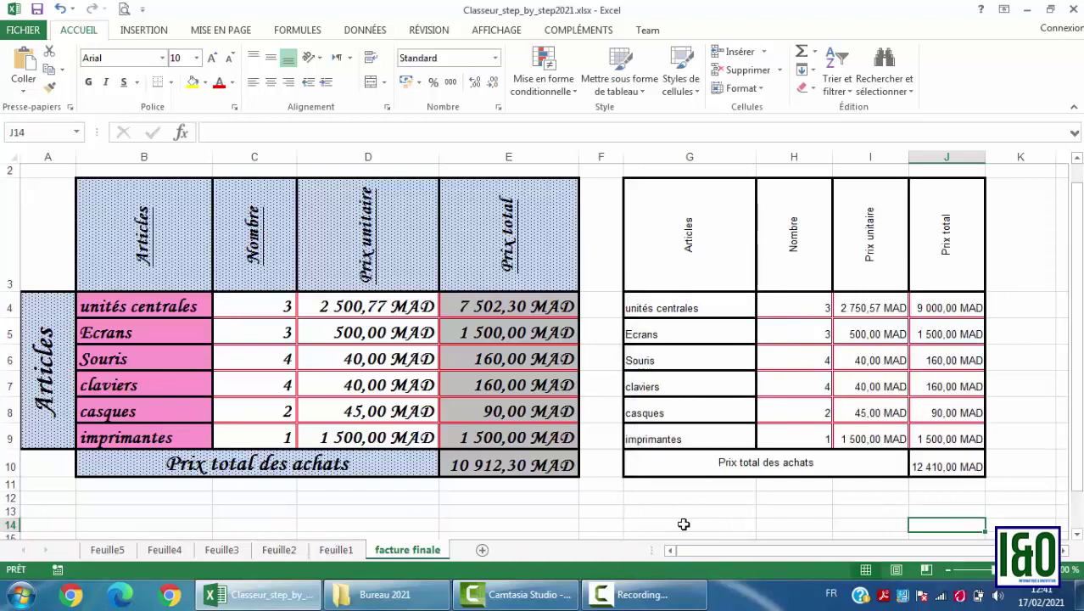
{"action": "left_click_drag", "start_coordinate": [186, 213], "coordinate": [201, 244]}
{"action": "left_click_drag", "start_coordinate": [174, 312], "coordinate": [169, 443]}
{"action": "left_click", "coordinate": [176, 233]}
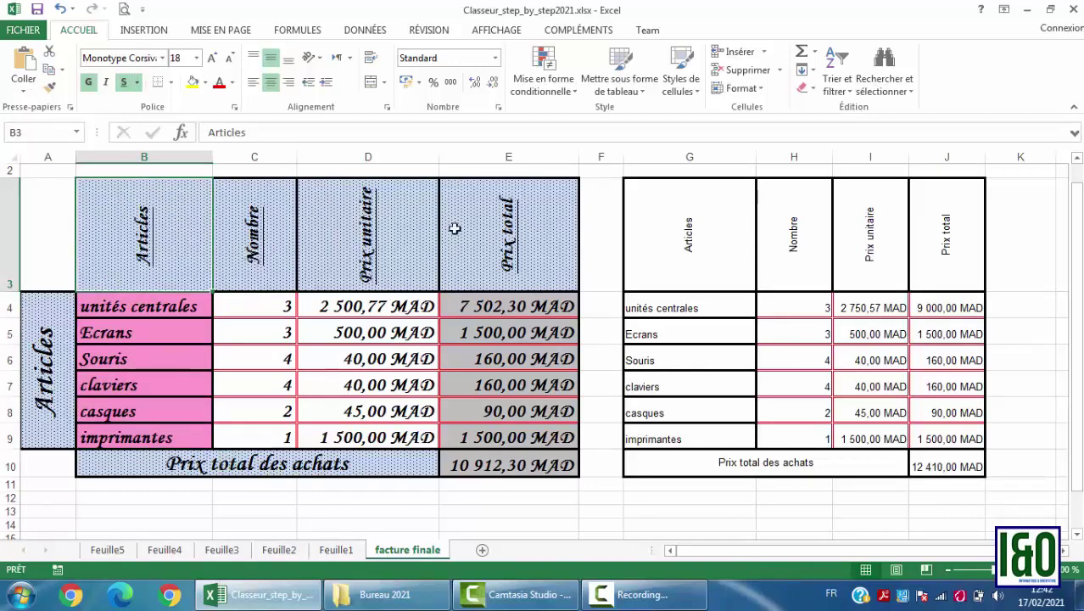
{"action": "left_click_drag", "start_coordinate": [184, 311], "coordinate": [178, 440]}
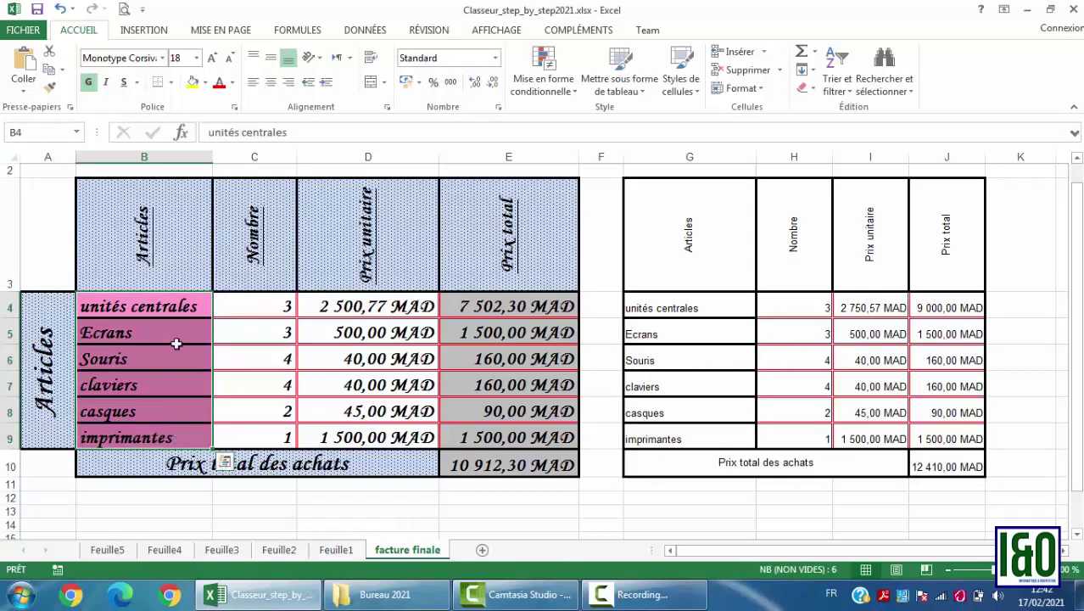
- Capitalise the first letter of the article name in B4 so it reads "Unités centrales"
{"action": "left_click", "coordinate": [181, 306]}
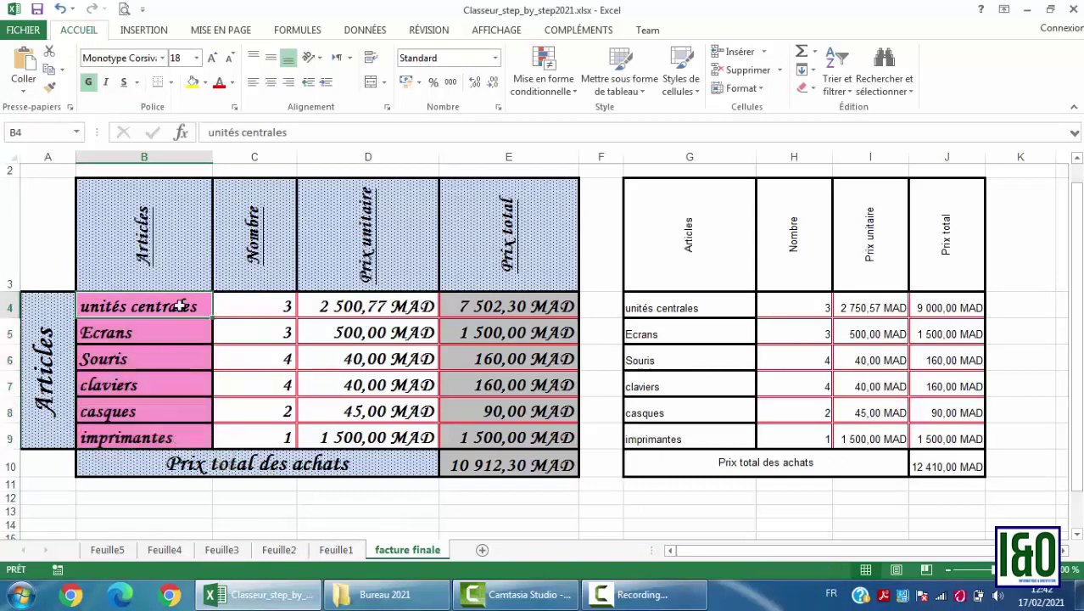
{"action": "double_click", "coordinate": [85, 305]}
{"action": "key", "text": "Delete"}
{"action": "type", "text": "U"}
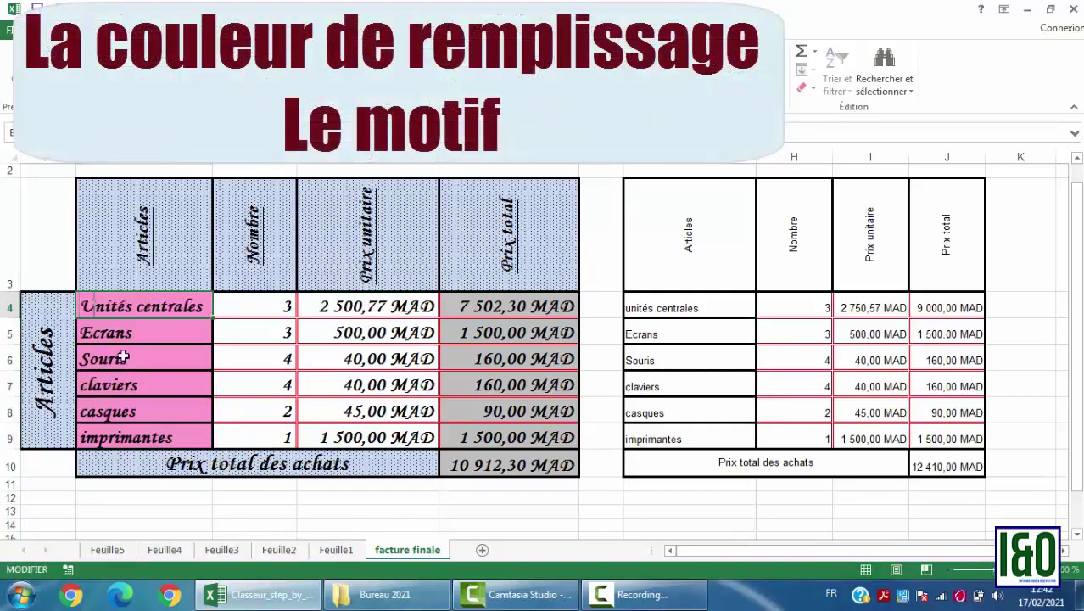
{"action": "key", "text": "Return"}
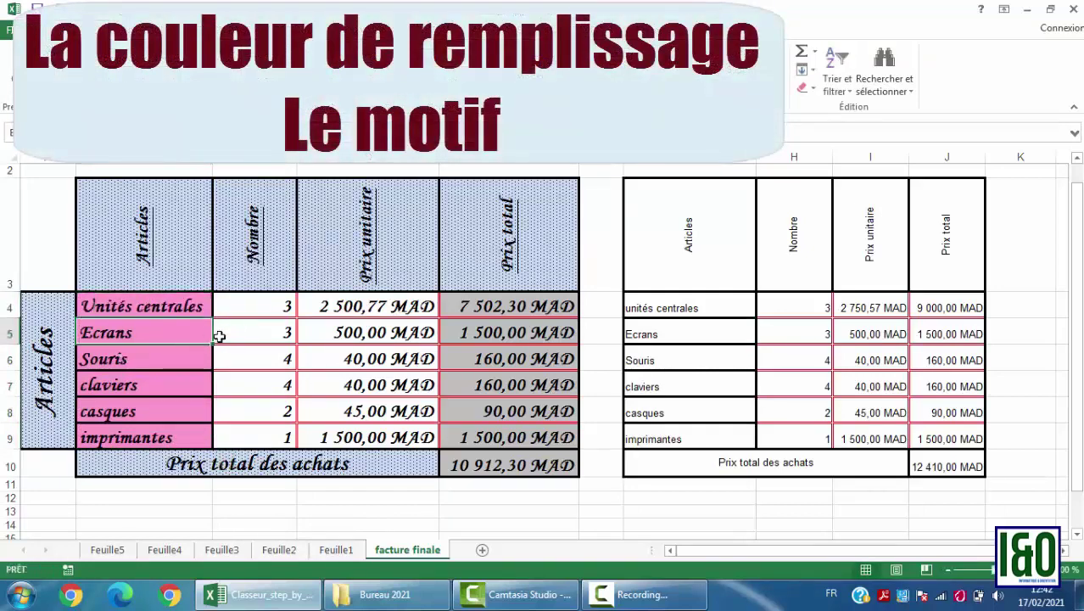
- Capitalise the first letter of the article name in B7 so it reads "Claviers"
{"action": "left_click", "coordinate": [84, 385]}
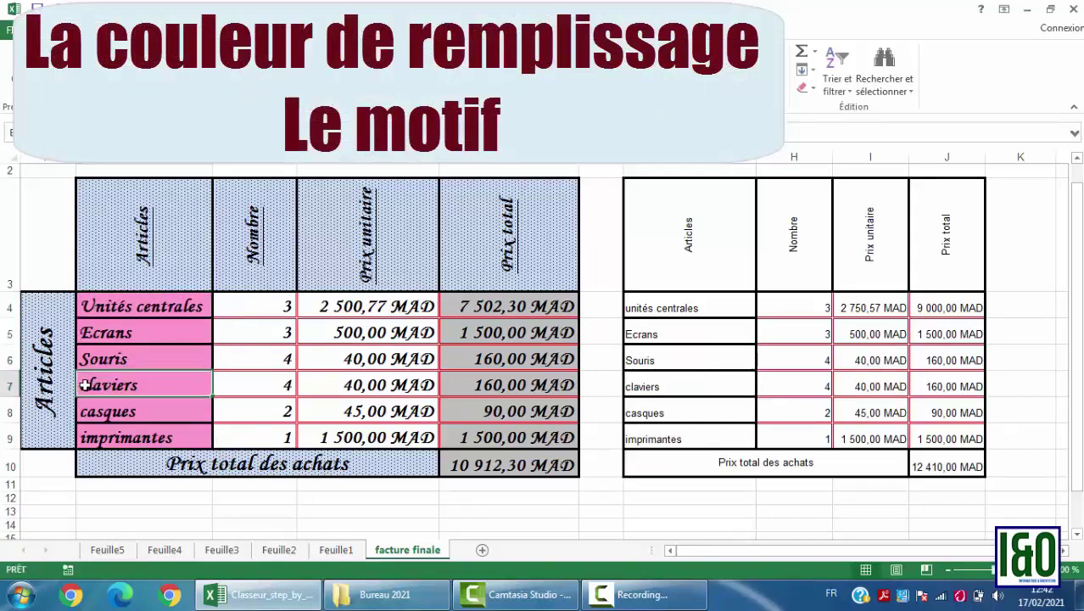
{"action": "double_click", "coordinate": [84, 385]}
{"action": "key", "text": "Delete"}
{"action": "type", "text": "C"}
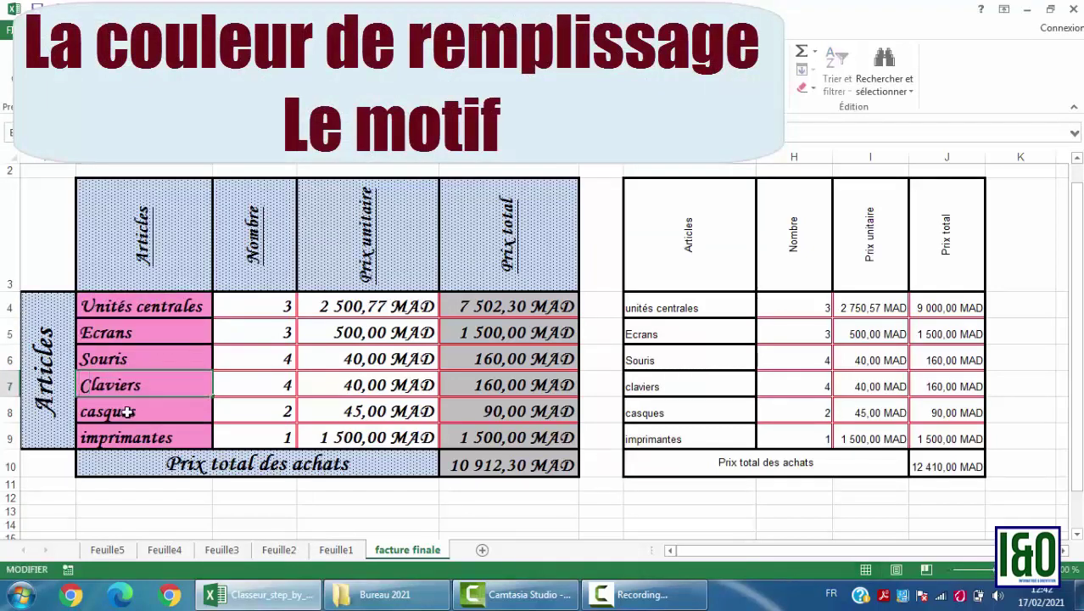
{"action": "key", "text": "Return"}
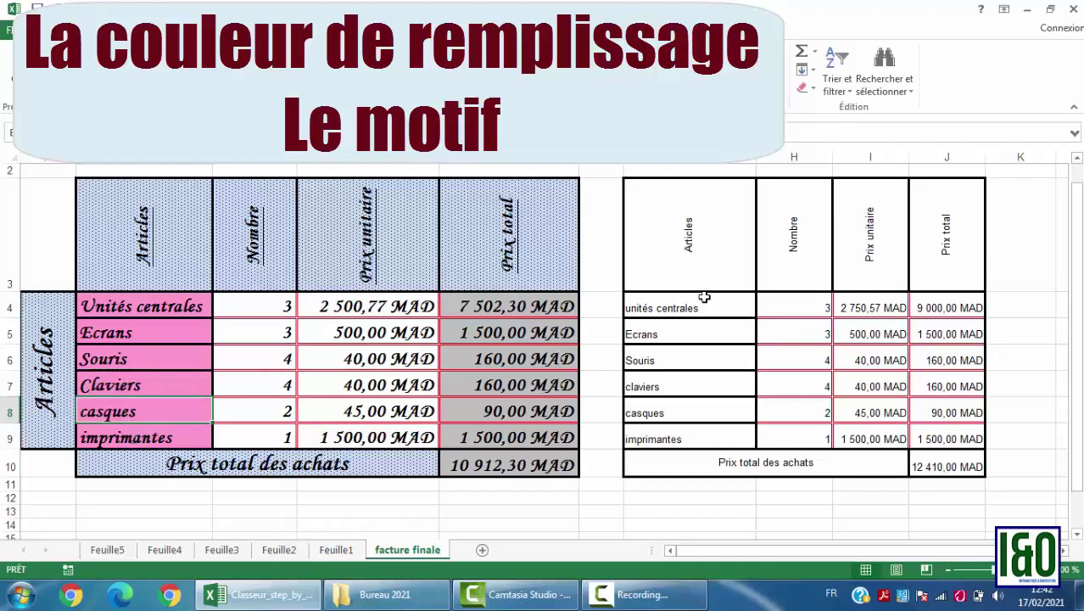
- Fill the plain table's article names (G4:G9) with a pale pink theme background colour
{"action": "left_click_drag", "start_coordinate": [701, 305], "coordinate": [704, 434]}
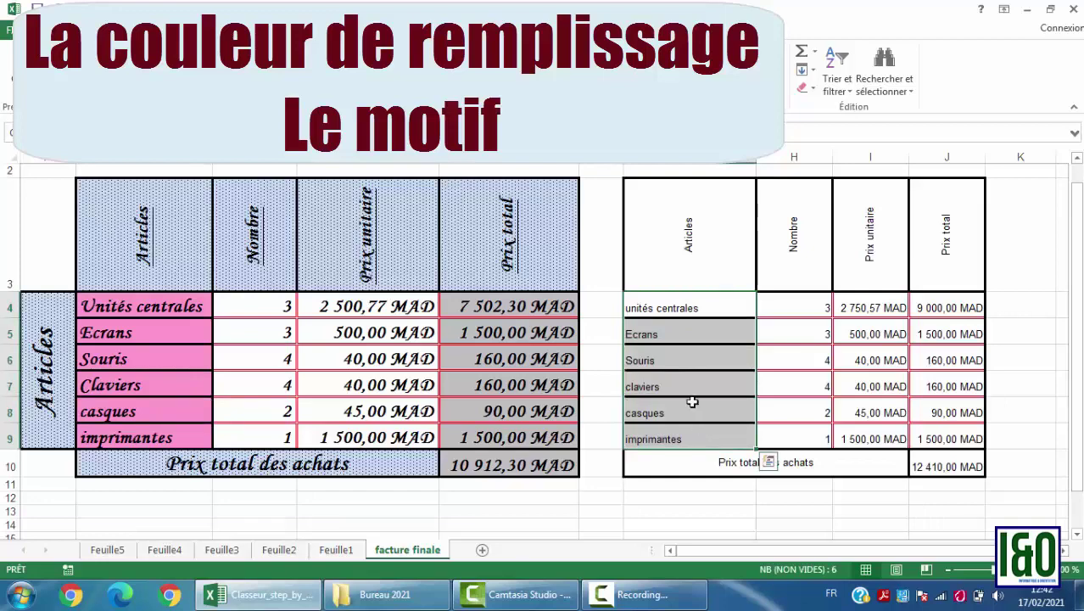
{"action": "right_click", "coordinate": [693, 406]}
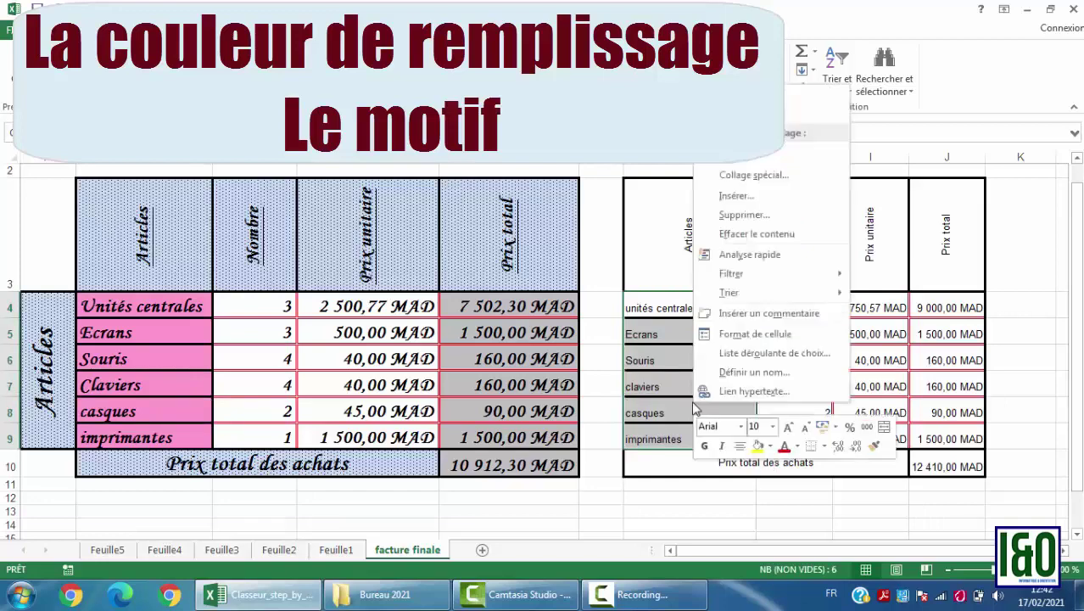
{"action": "left_click", "coordinate": [738, 336]}
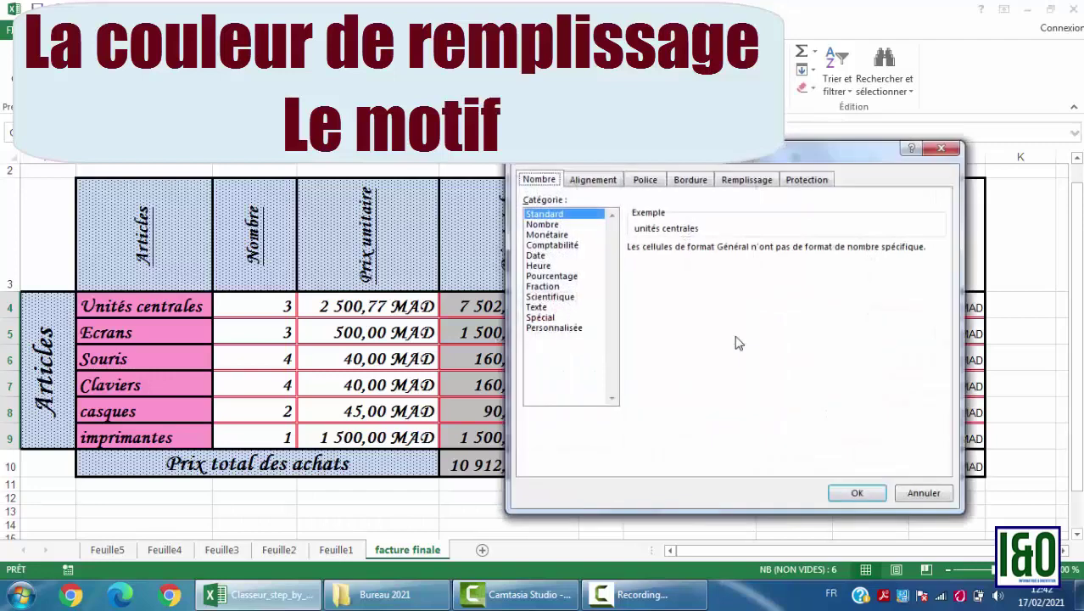
{"action": "left_click", "coordinate": [593, 180]}
{"action": "left_click", "coordinate": [644, 180]}
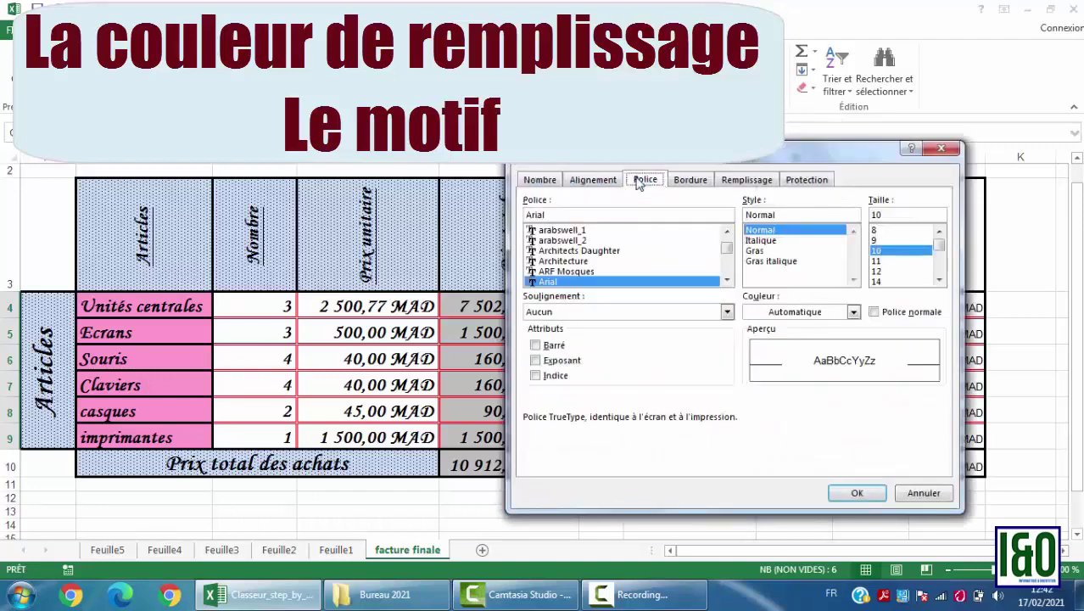
{"action": "left_click", "coordinate": [690, 180]}
{"action": "left_click", "coordinate": [748, 181]}
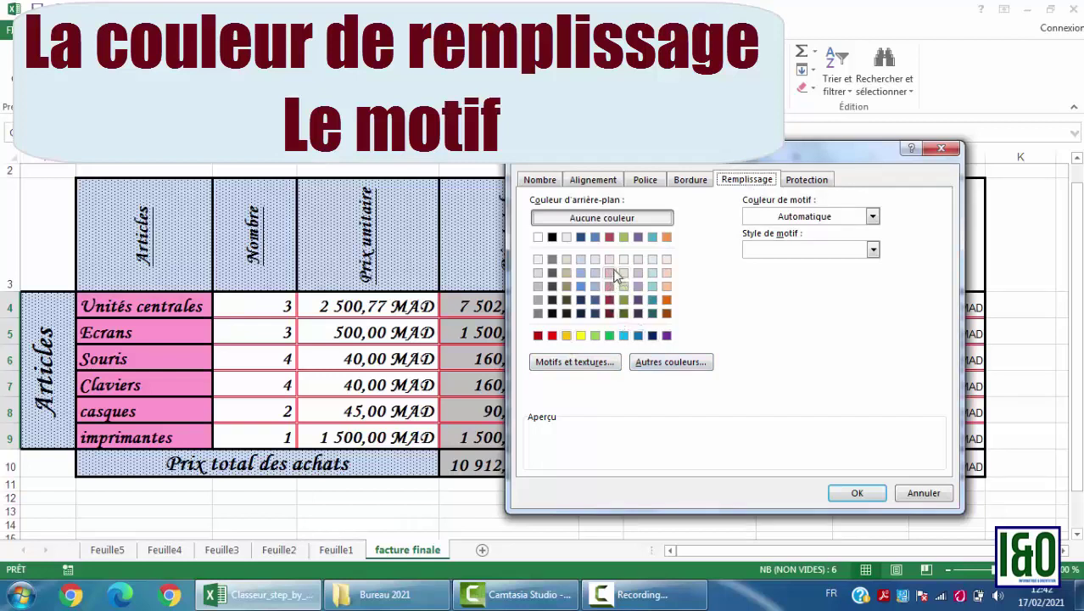
{"action": "left_click", "coordinate": [610, 273]}
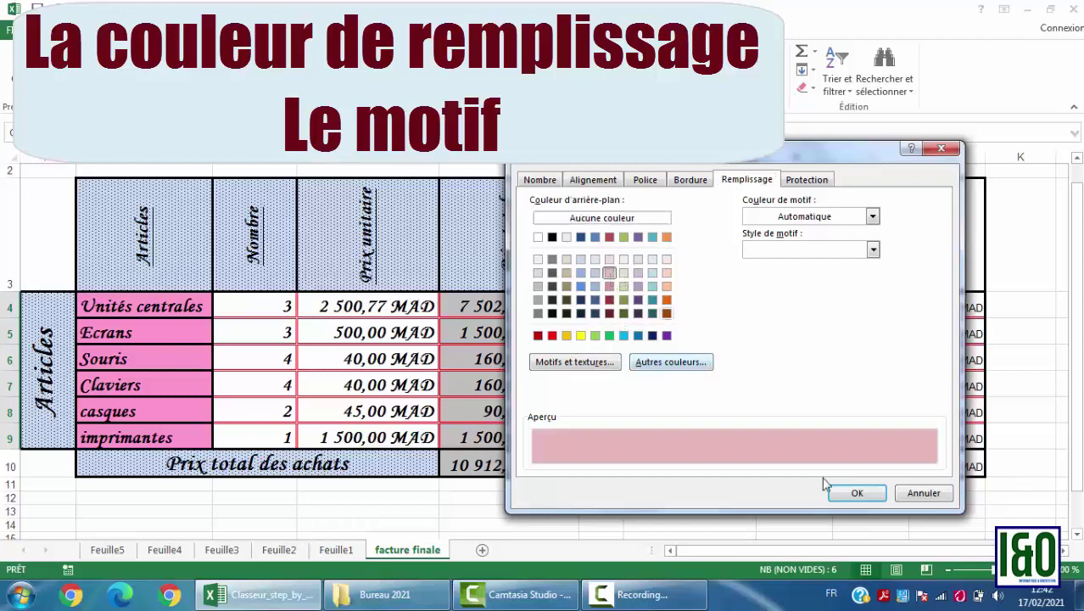
{"action": "left_click", "coordinate": [859, 500]}
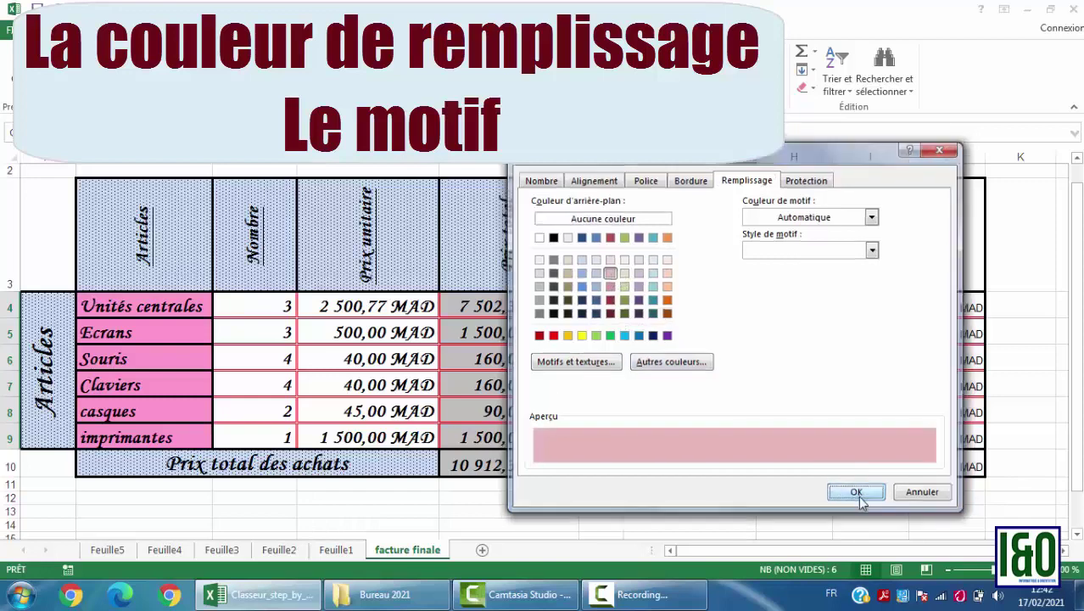
{"action": "left_click", "coordinate": [867, 386]}
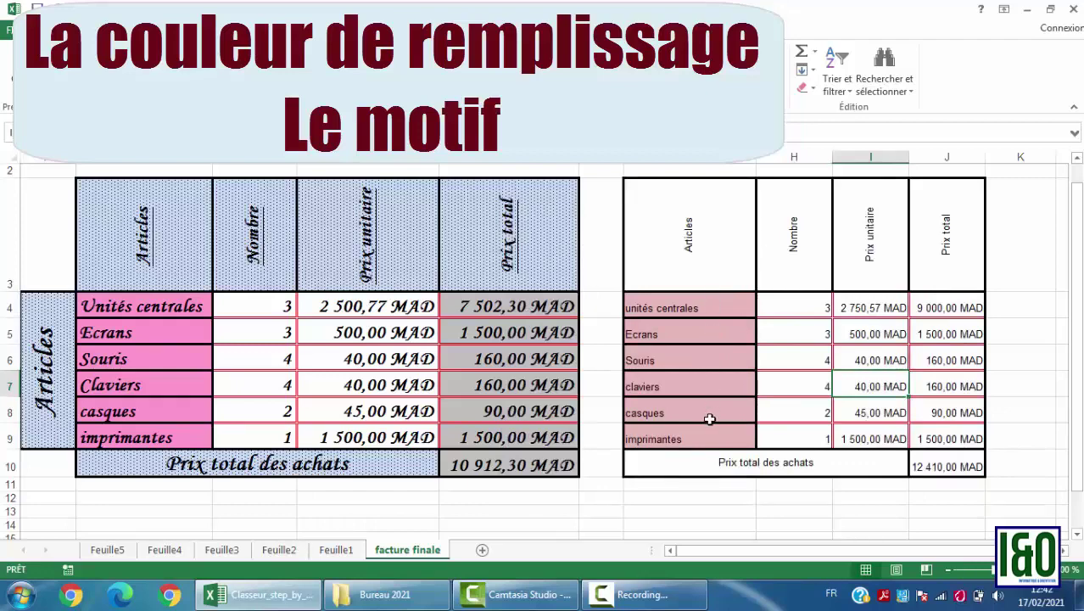
- Change the fill of the article names in G4:G9 to a vivid pink chosen from the additional standard colours
{"action": "left_click_drag", "start_coordinate": [715, 307], "coordinate": [714, 431]}
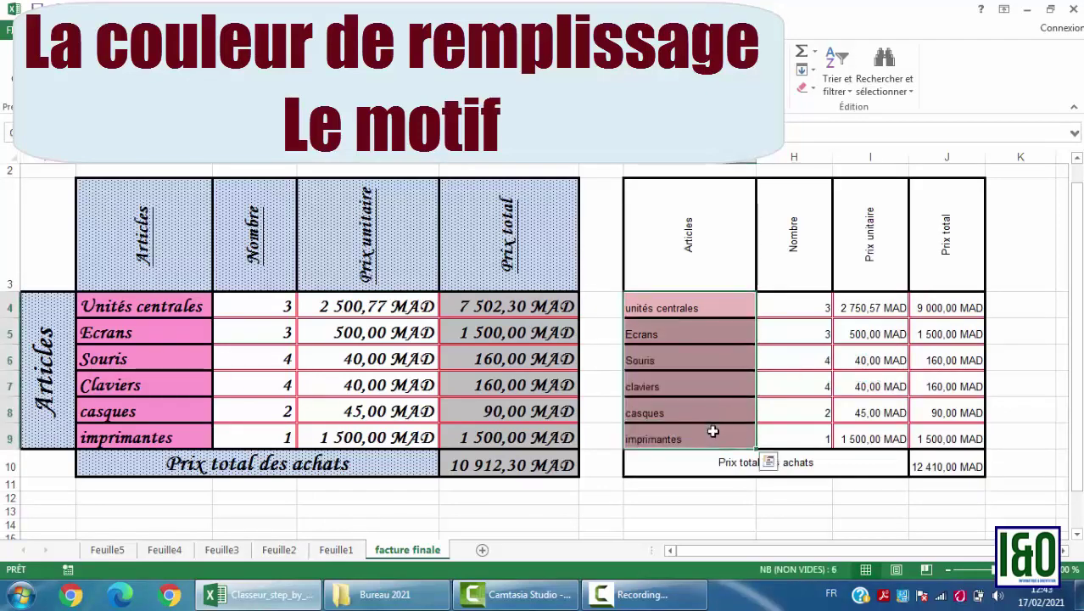
{"action": "right_click", "coordinate": [714, 432]}
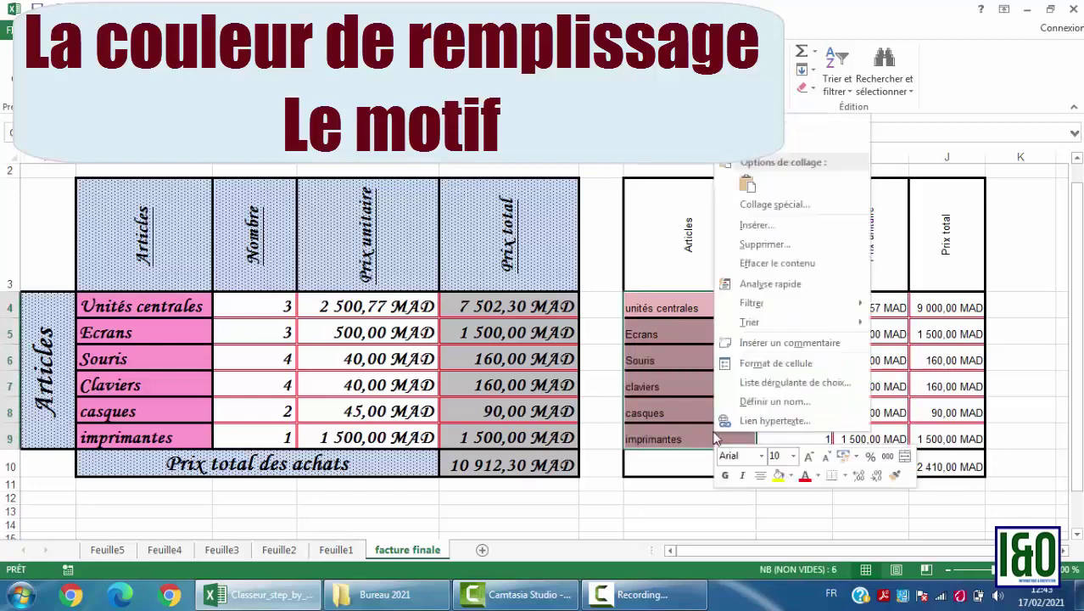
{"action": "left_click", "coordinate": [767, 365]}
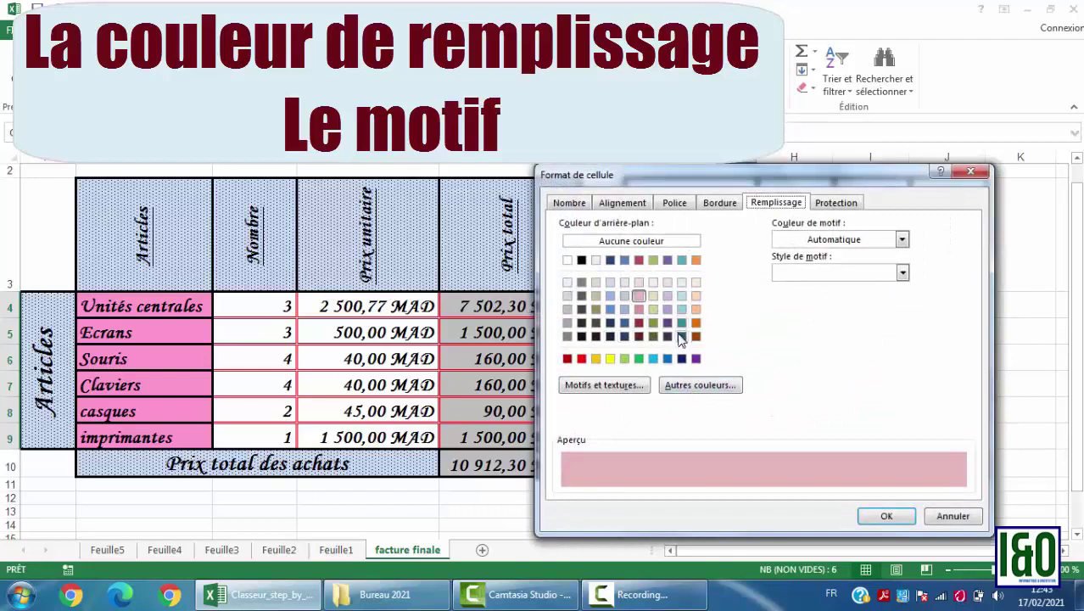
{"action": "left_click", "coordinate": [704, 387]}
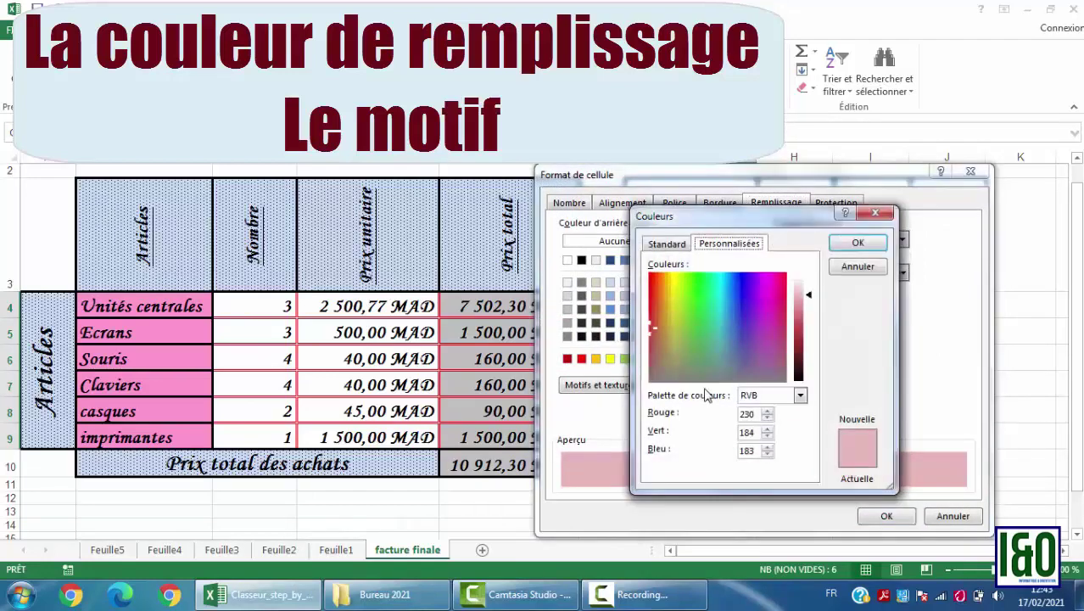
{"action": "left_click", "coordinate": [668, 245]}
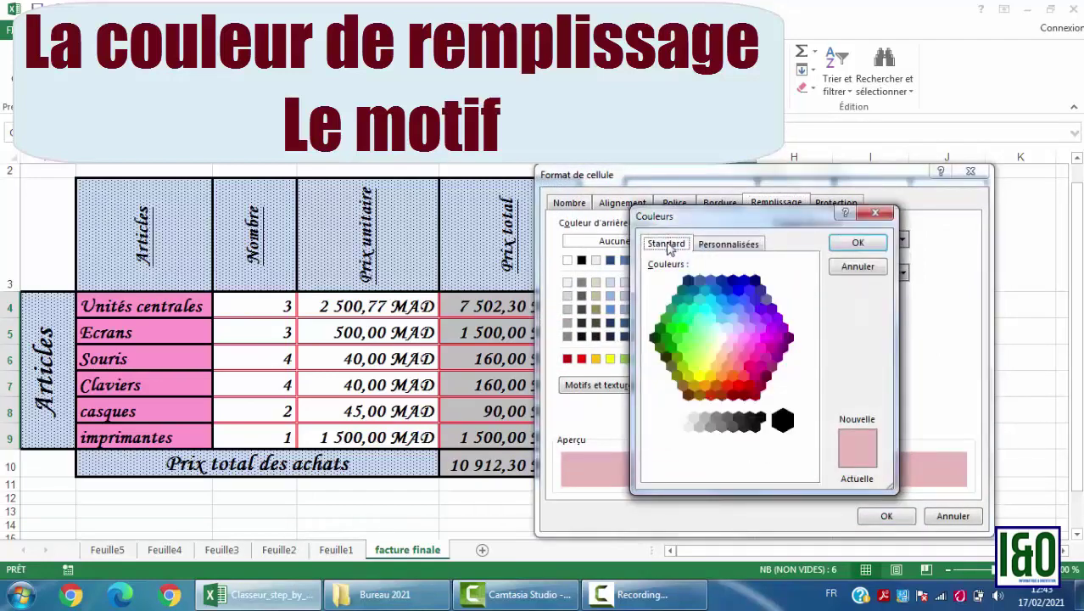
{"action": "left_click", "coordinate": [755, 356]}
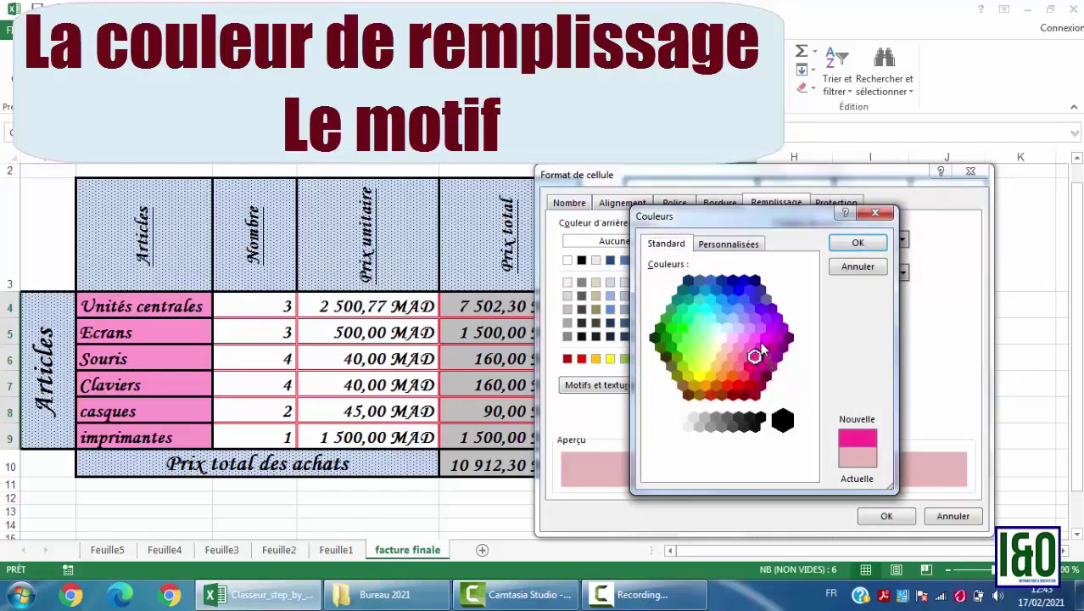
{"action": "left_click", "coordinate": [761, 347]}
{"action": "left_click", "coordinate": [743, 357]}
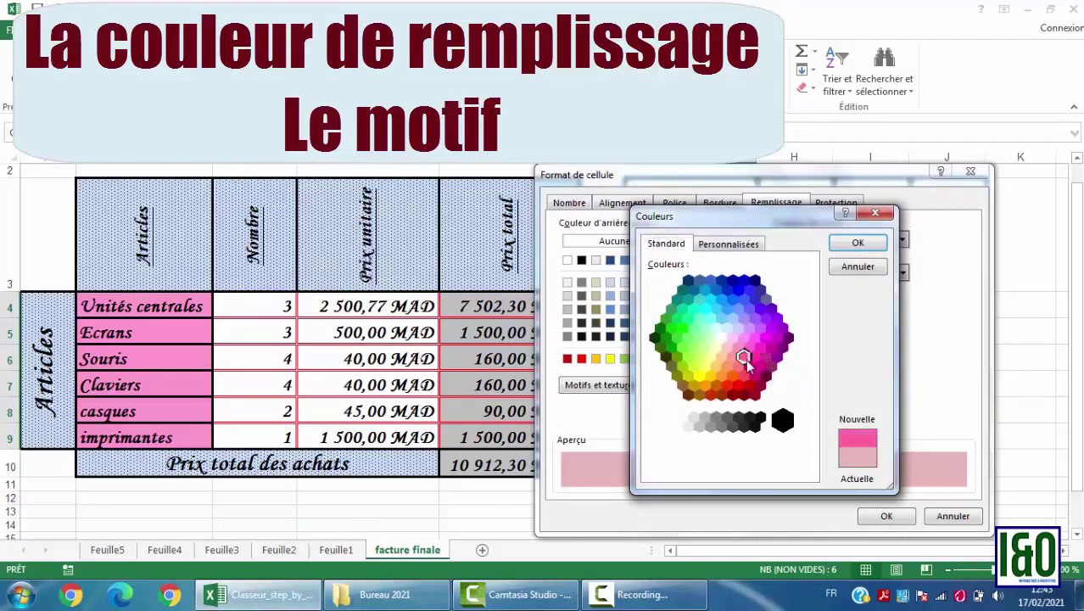
{"action": "left_click", "coordinate": [860, 243]}
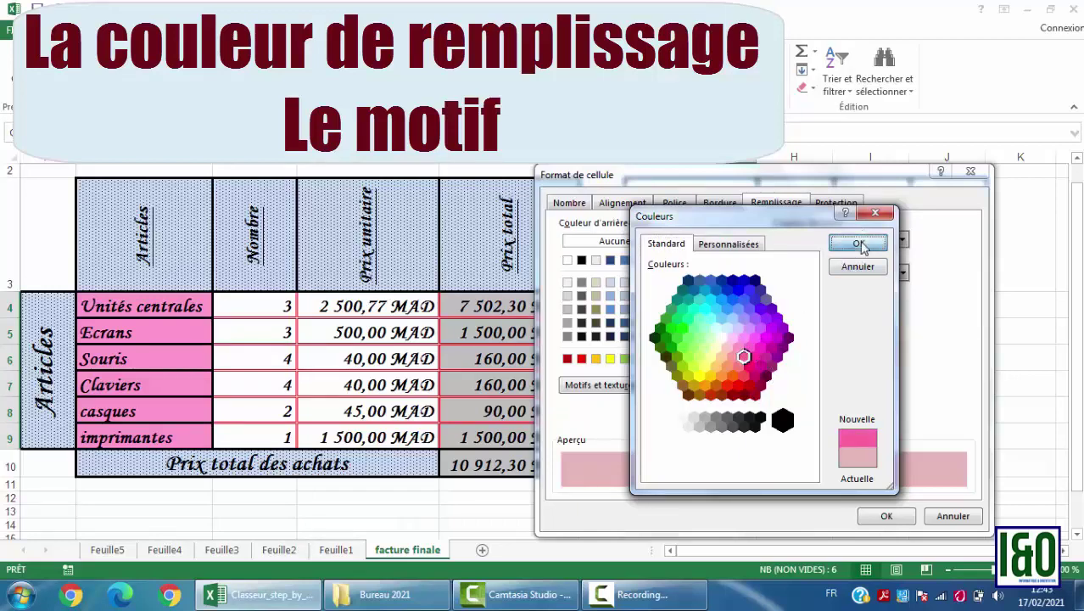
{"action": "left_click", "coordinate": [886, 515]}
{"action": "left_click", "coordinate": [840, 349]}
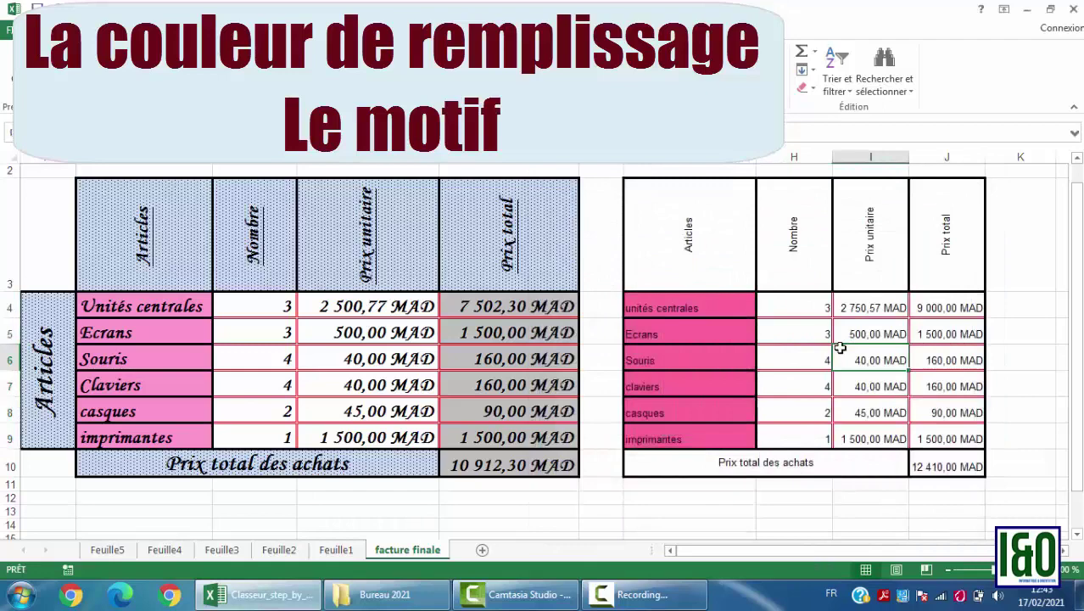
- Fill the plain table's header row (G3:J3) with light blue and the Gris 6,25 % pattern style
{"action": "left_click_drag", "start_coordinate": [709, 258], "coordinate": [930, 252]}
{"action": "right_click", "coordinate": [929, 253]}
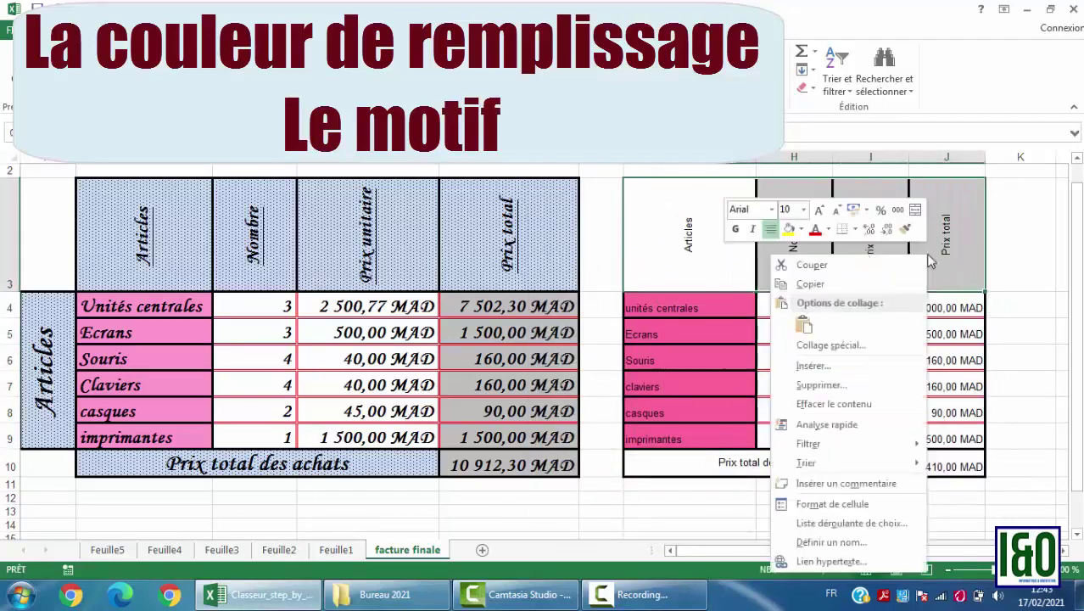
{"action": "left_click", "coordinate": [861, 504]}
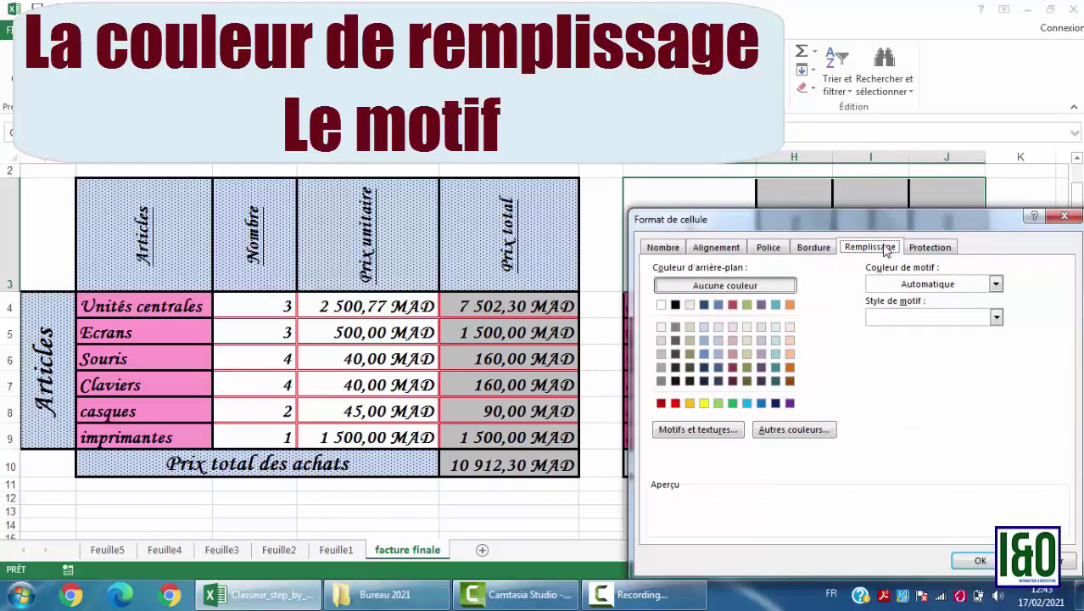
{"action": "left_click", "coordinate": [718, 327]}
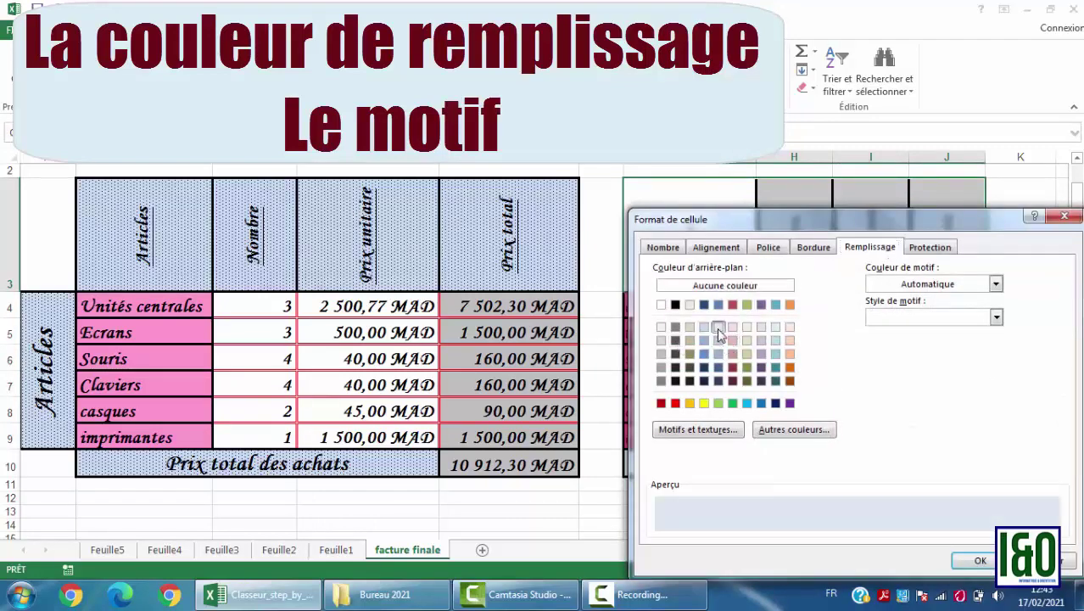
{"action": "left_click", "coordinate": [704, 326]}
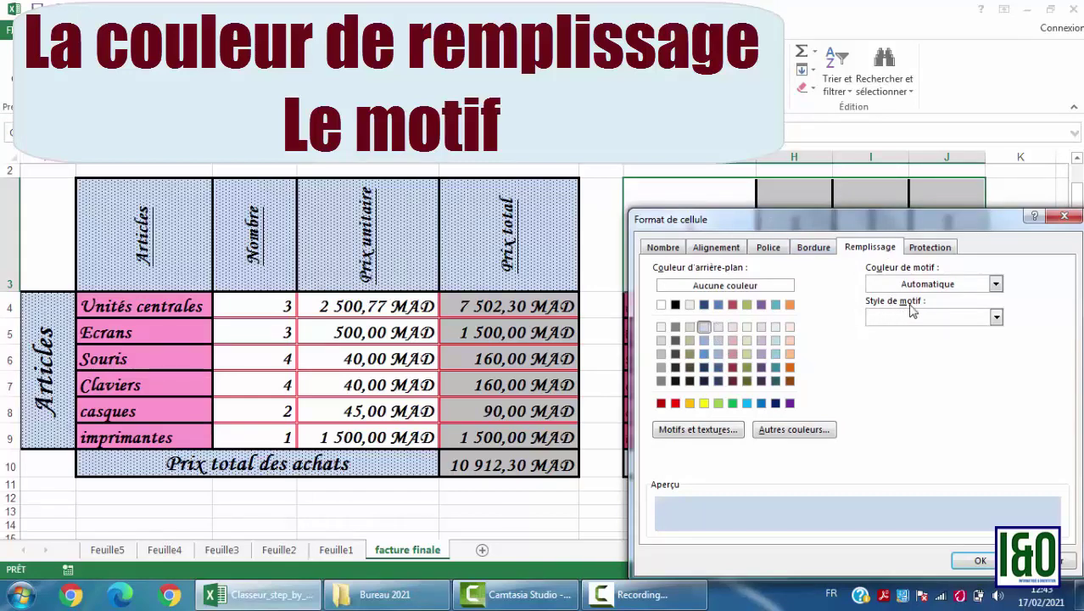
{"action": "left_click", "coordinate": [994, 319]}
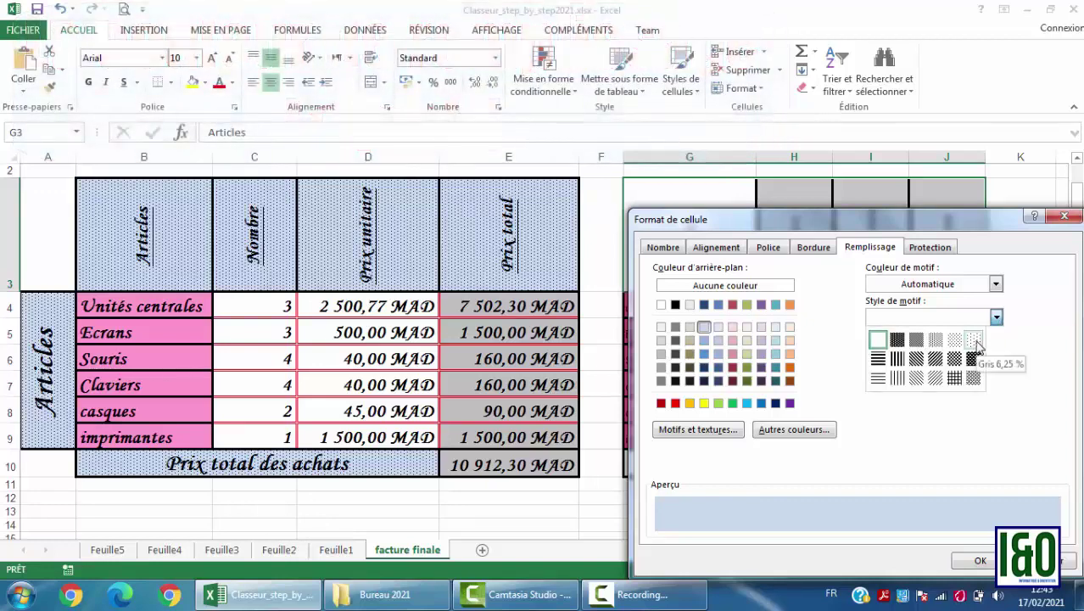
{"action": "left_click", "coordinate": [975, 342]}
{"action": "left_click", "coordinate": [985, 562]}
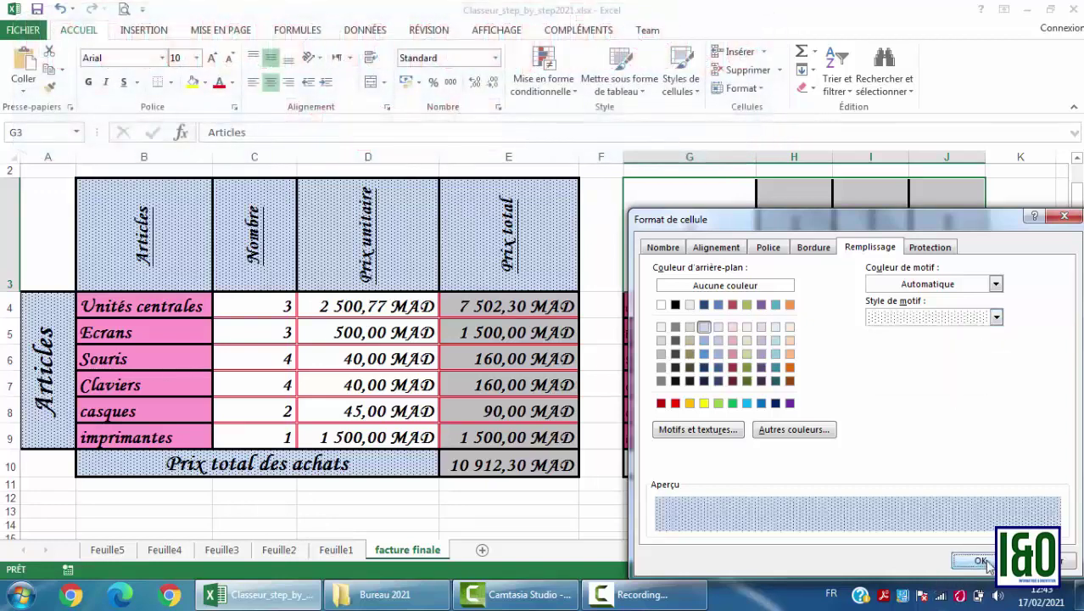
- Give the merged "Prix total des achats" cell (G10) the same light blue fill and Gris 6,25 % dotted pattern
{"action": "left_click", "coordinate": [871, 462]}
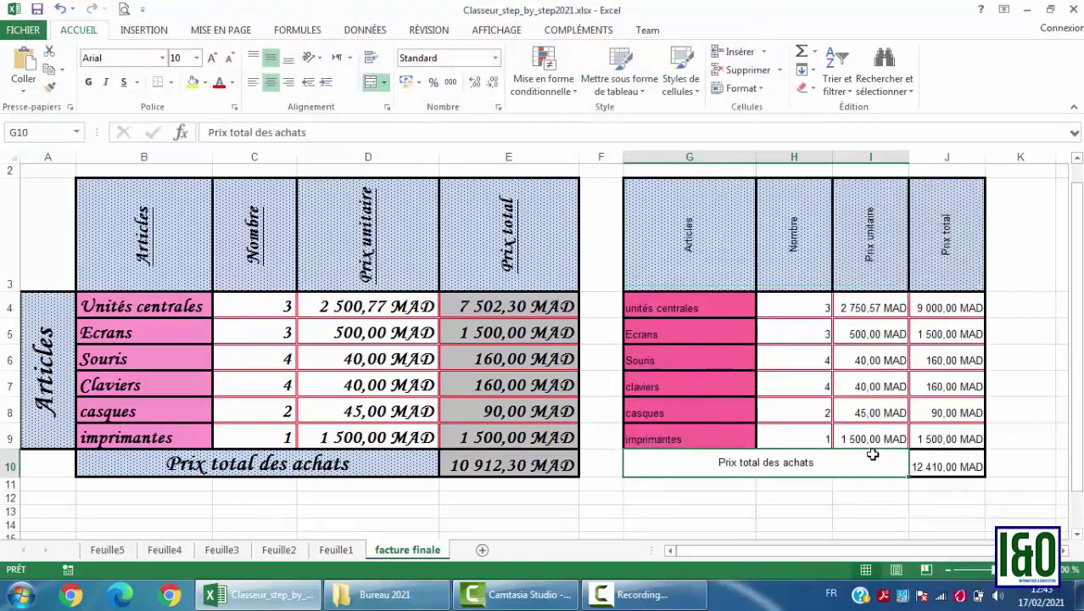
{"action": "right_click", "coordinate": [834, 462]}
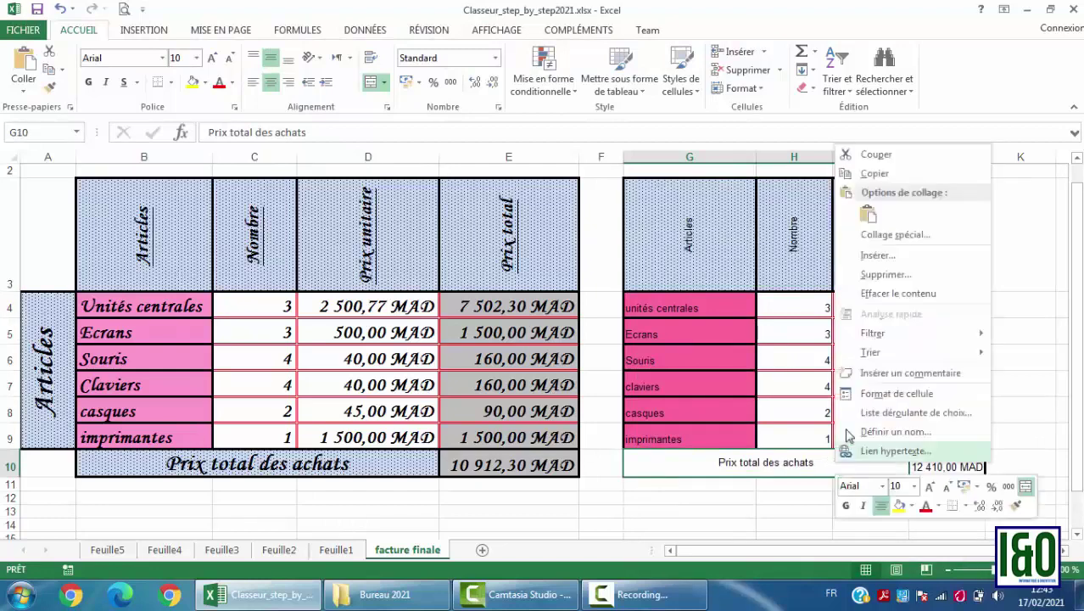
{"action": "left_click", "coordinate": [889, 390]}
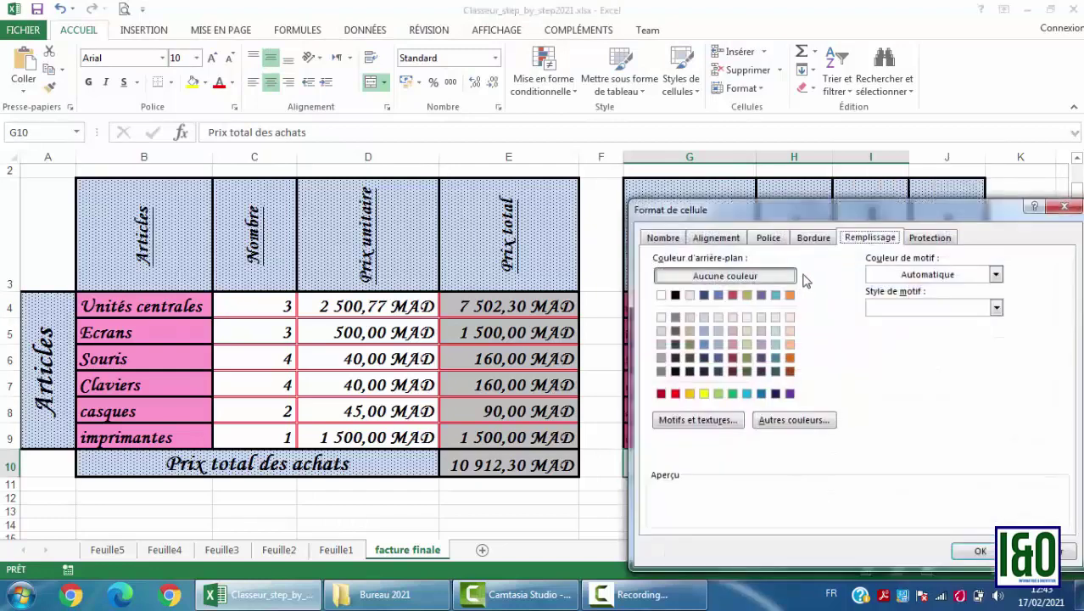
{"action": "left_click", "coordinate": [704, 318]}
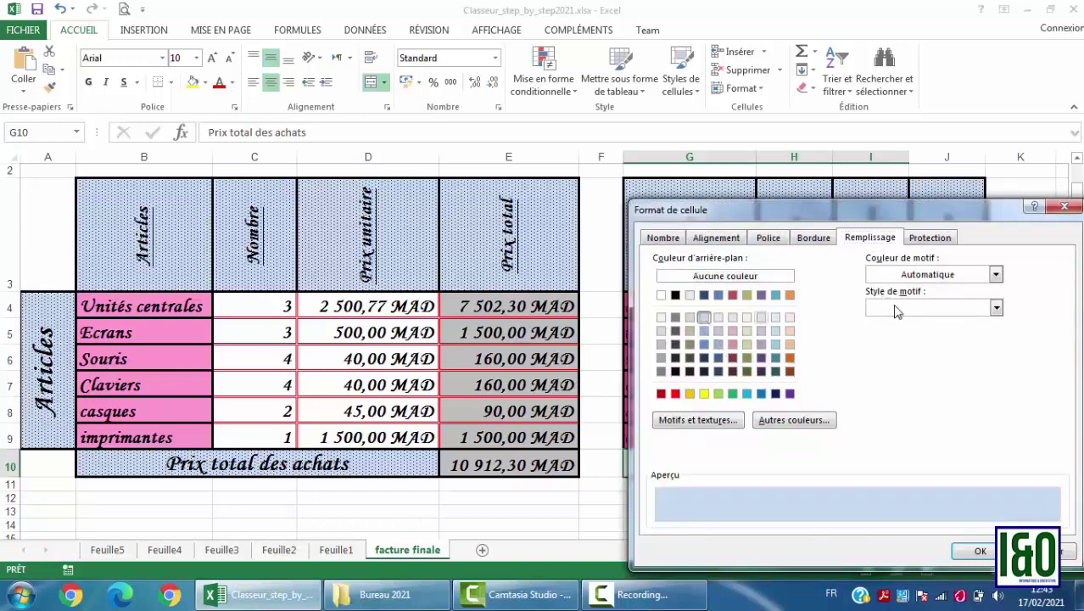
{"action": "left_click", "coordinate": [895, 312]}
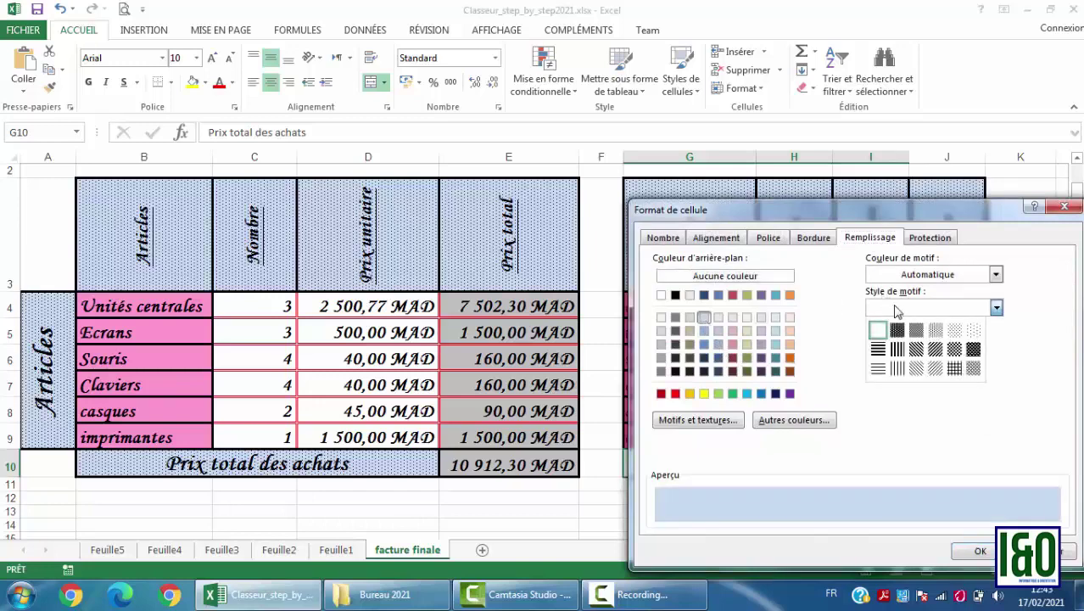
{"action": "left_click", "coordinate": [974, 332]}
{"action": "left_click", "coordinate": [978, 548]}
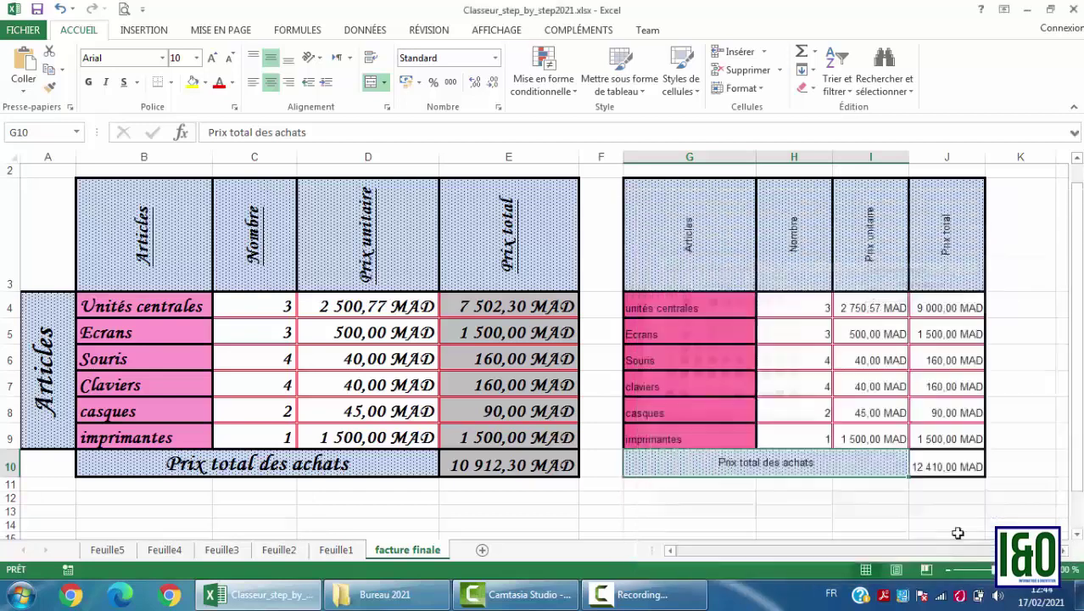
- Fill the total price amounts in J4:J10 with a medium grey theme background colour
{"action": "left_click_drag", "start_coordinate": [943, 310], "coordinate": [948, 467]}
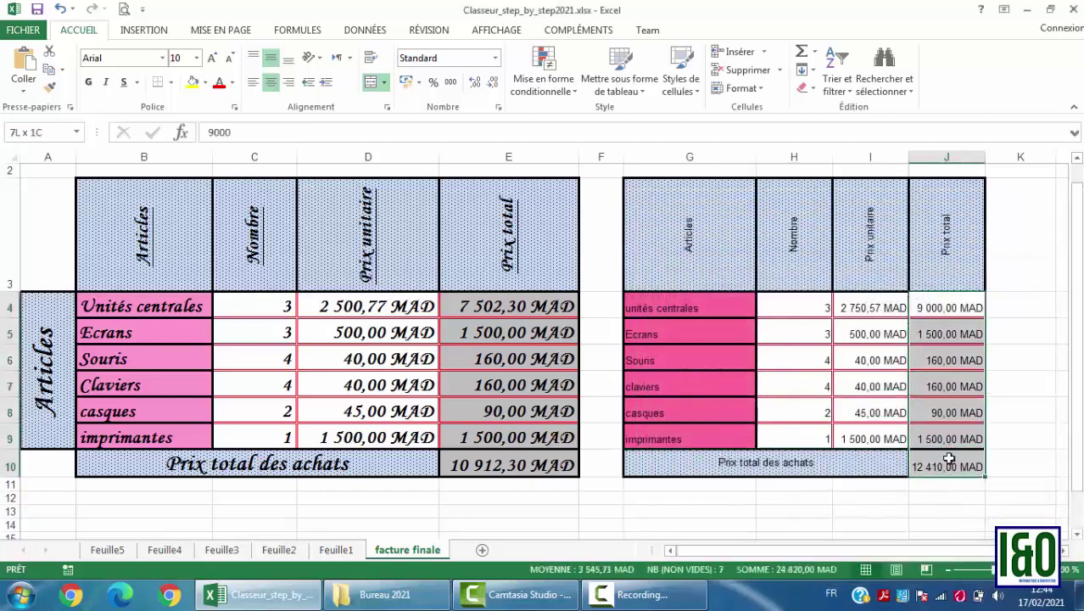
{"action": "right_click", "coordinate": [948, 465]}
{"action": "left_click", "coordinate": [879, 389]}
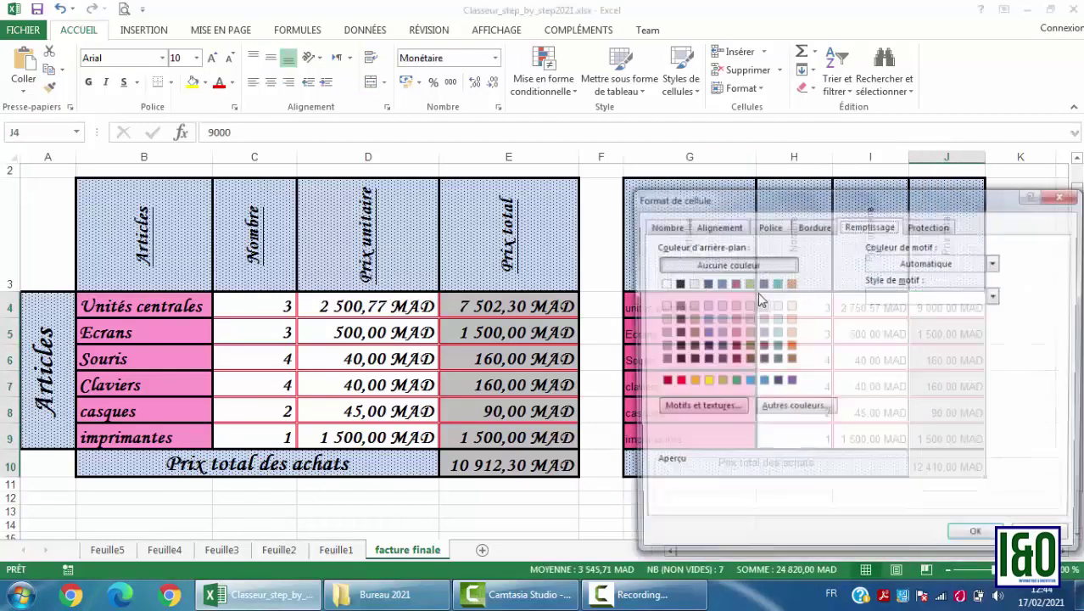
{"action": "left_click", "coordinate": [663, 319]}
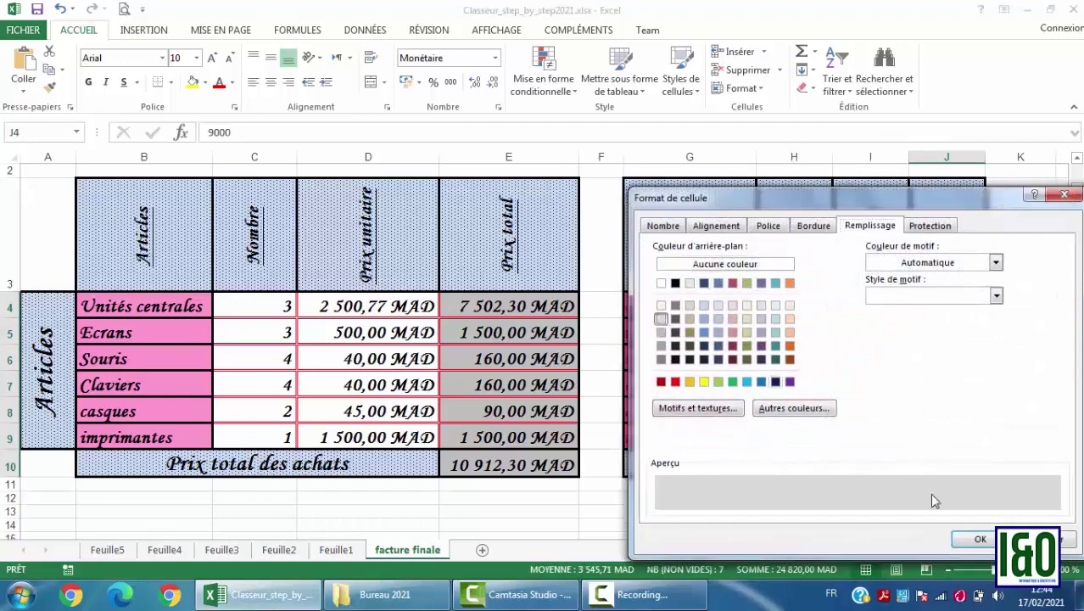
{"action": "left_click", "coordinate": [662, 332]}
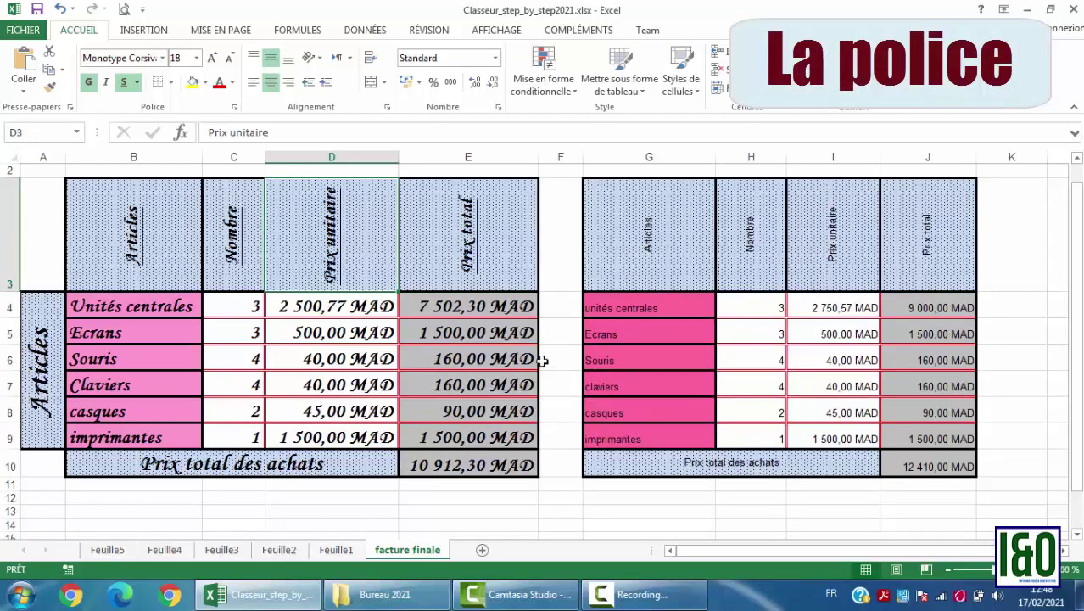
- Choose the Bowlby One SC font for the plain table's header row (G3:J3) in the cell format settings
{"action": "left_click", "coordinate": [617, 253]}
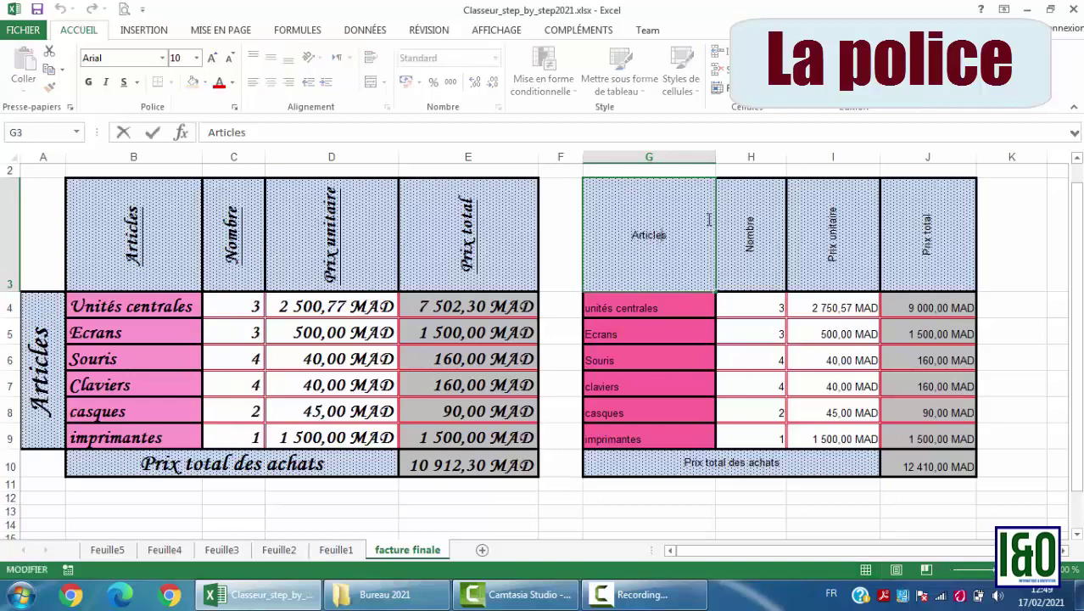
{"action": "left_click", "coordinate": [791, 224]}
{"action": "left_click_drag", "start_coordinate": [688, 235], "coordinate": [909, 244]}
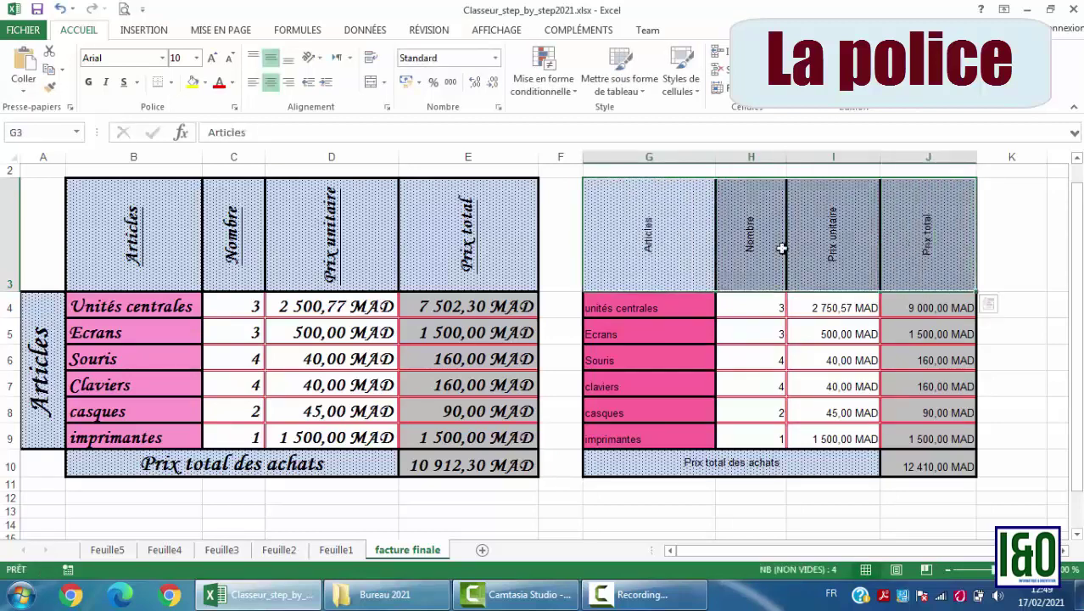
{"action": "right_click", "coordinate": [697, 248]}
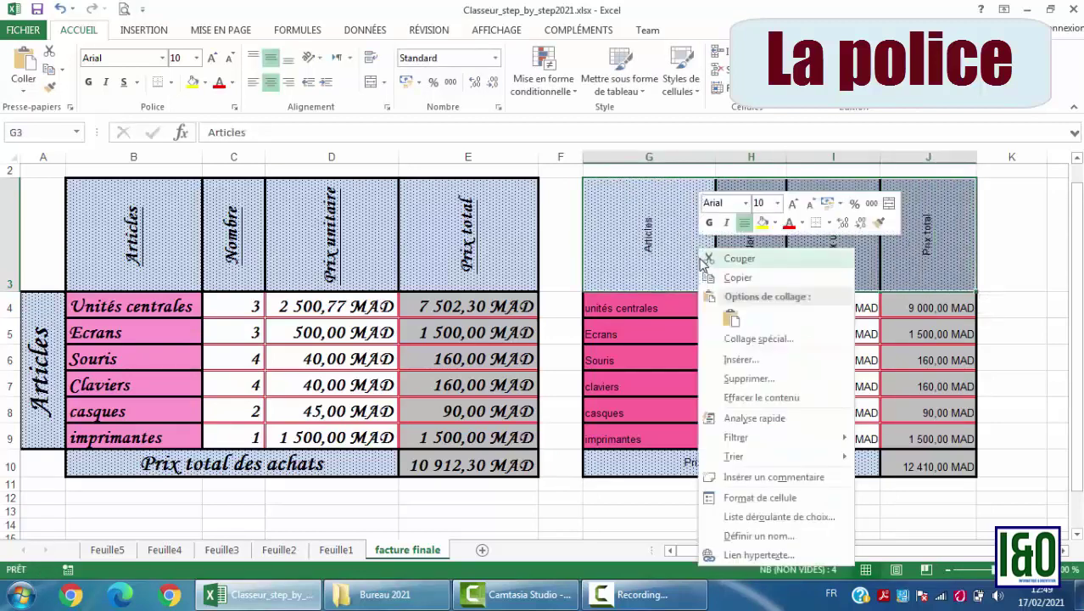
{"action": "left_click", "coordinate": [763, 498]}
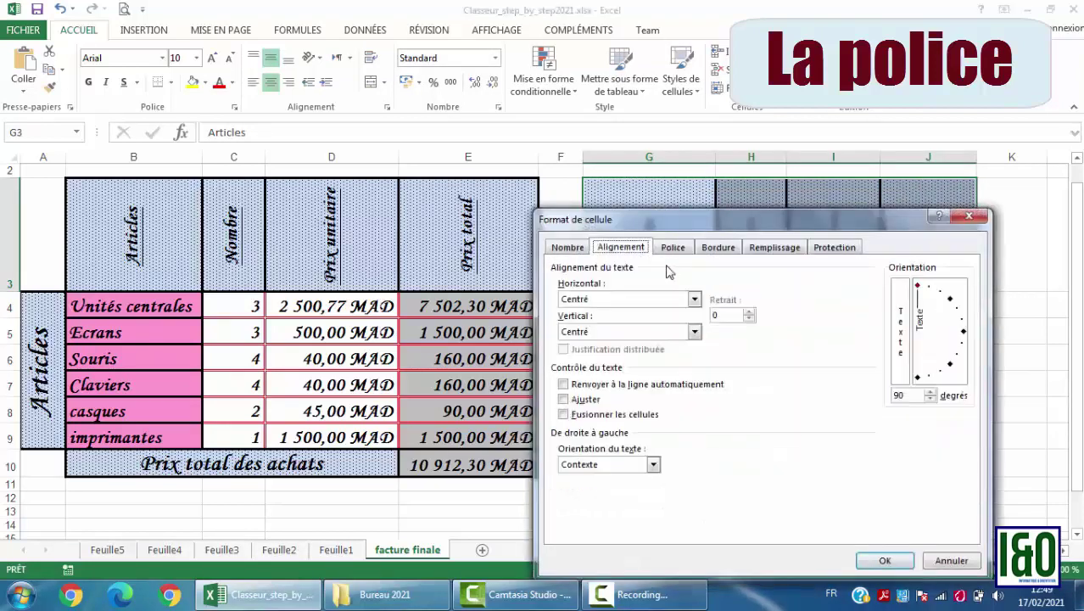
{"action": "left_click", "coordinate": [673, 248]}
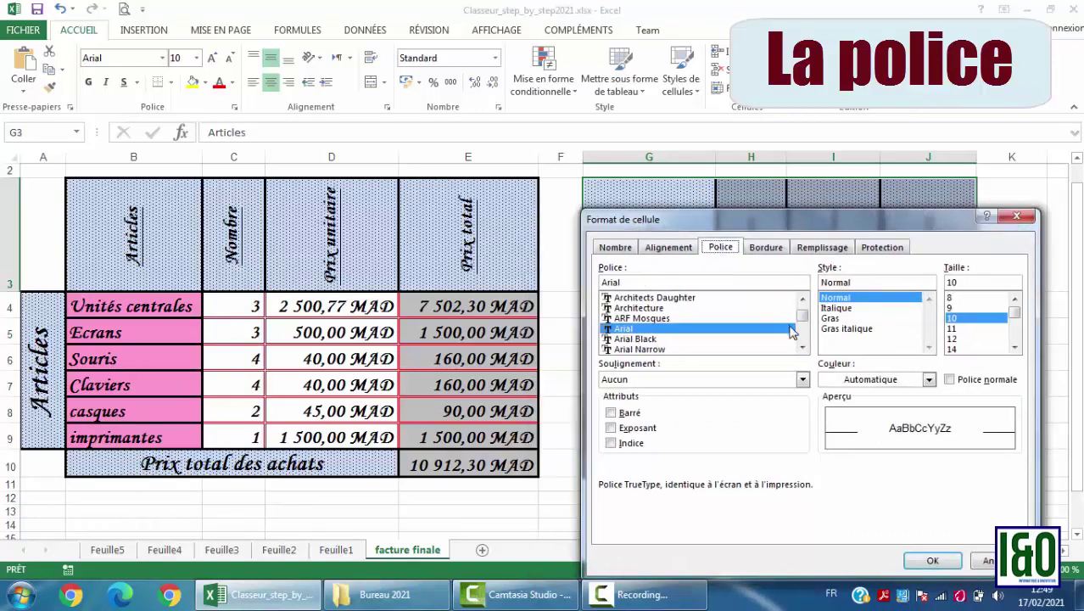
{"action": "scroll", "coordinate": [792, 333], "scroll_direction": "down", "scroll_amount": 5}
{"action": "left_click", "coordinate": [679, 308]}
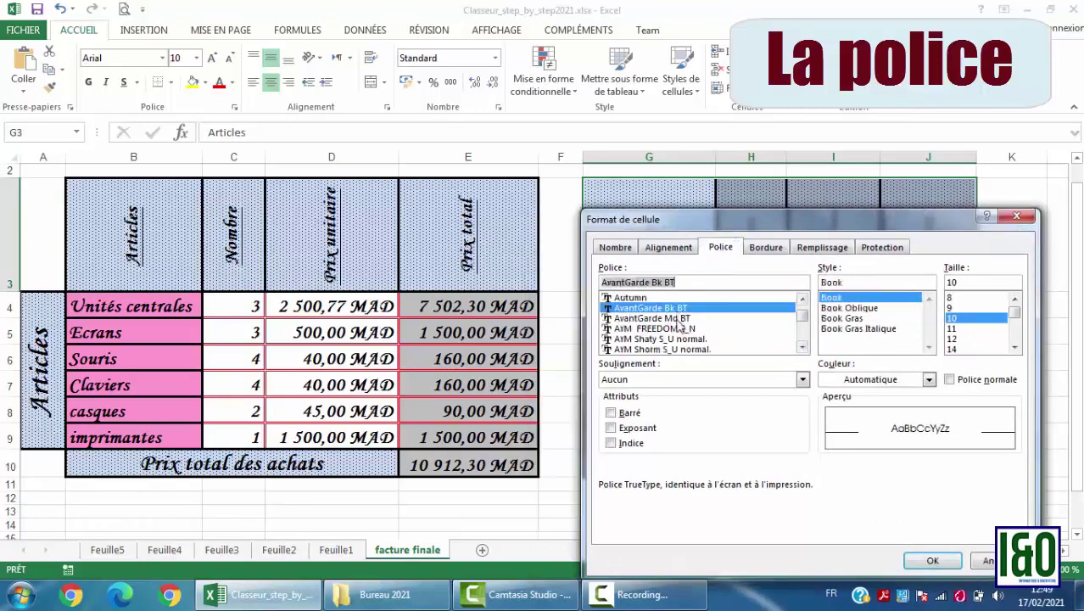
{"action": "left_click", "coordinate": [681, 329]}
{"action": "left_click", "coordinate": [699, 339]}
{"action": "left_click", "coordinate": [694, 308]}
{"action": "left_click", "coordinate": [803, 349]}
{"action": "left_click", "coordinate": [645, 318]}
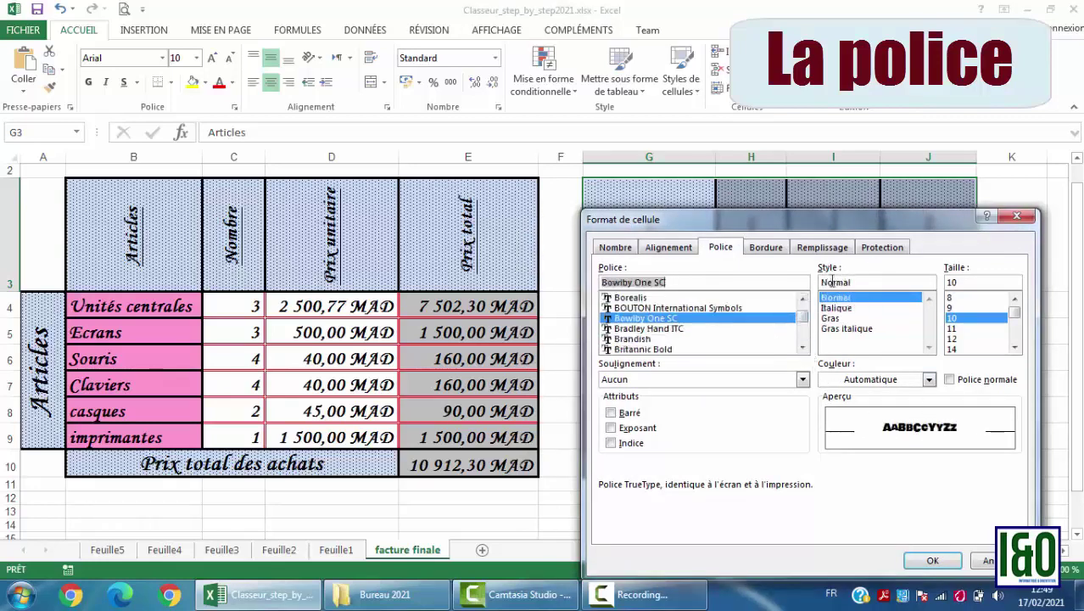
- Set the header row's font style to Gras italique and its size to 14
{"action": "left_click", "coordinate": [848, 309]}
{"action": "left_click", "coordinate": [844, 319]}
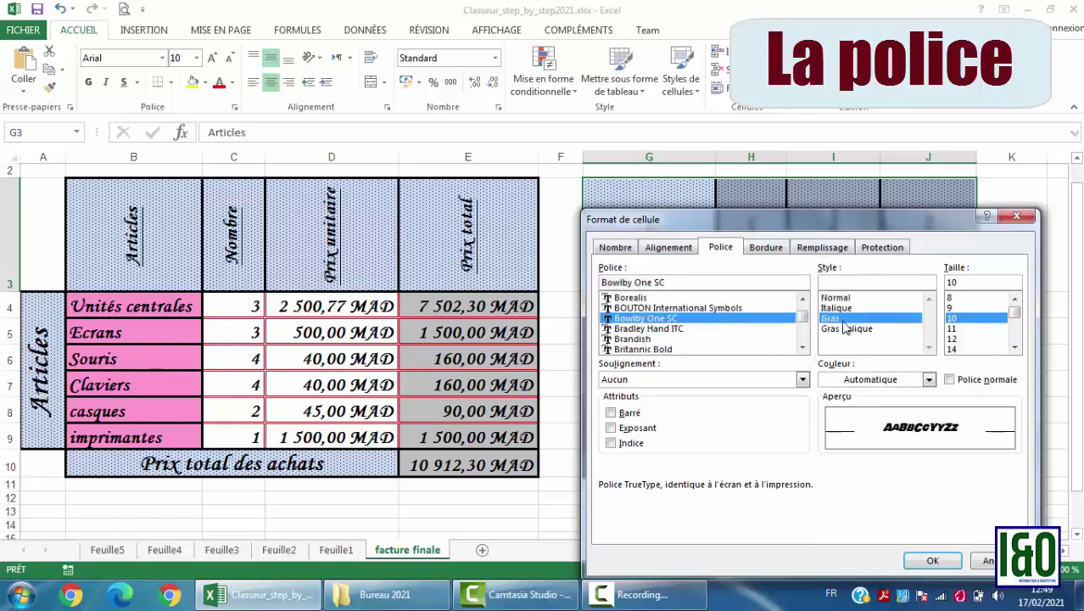
{"action": "left_click", "coordinate": [846, 329]}
{"action": "left_click", "coordinate": [849, 300]}
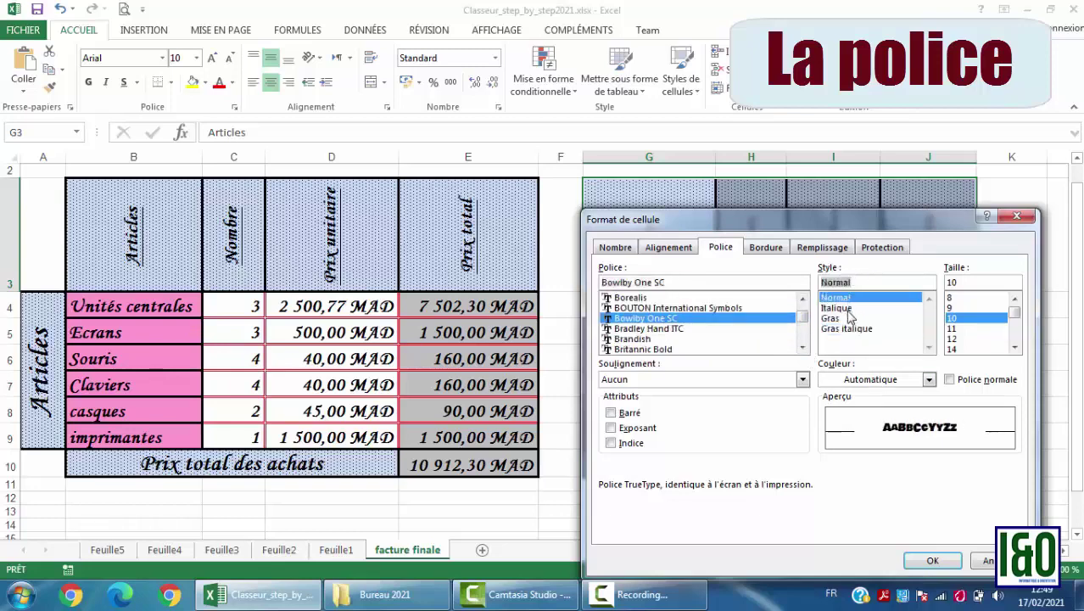
{"action": "left_click", "coordinate": [848, 309]}
{"action": "left_click", "coordinate": [845, 320]}
{"action": "left_click", "coordinate": [846, 329]}
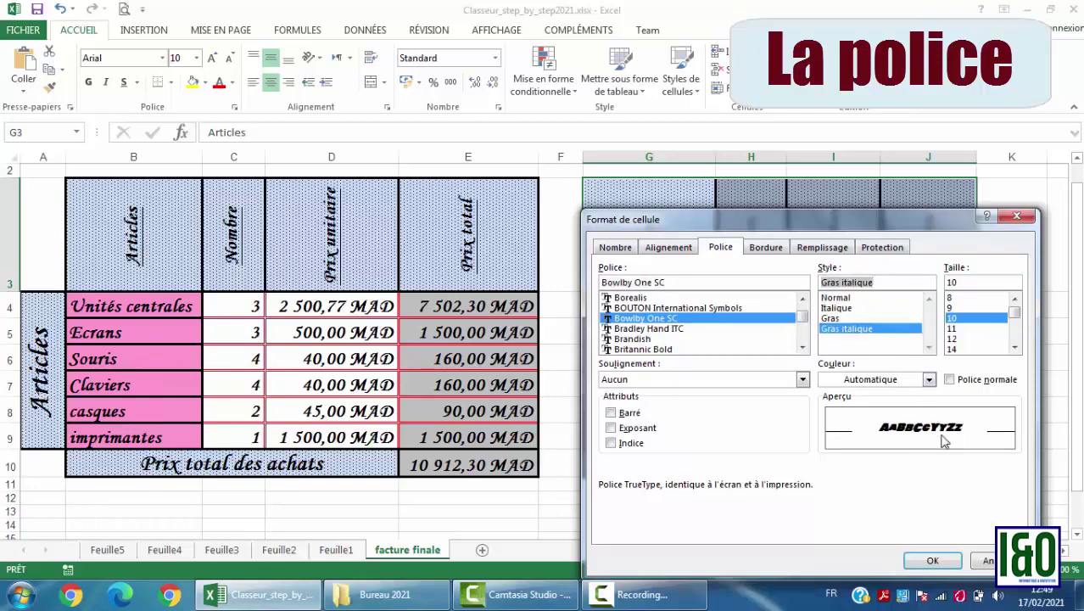
{"action": "left_click", "coordinate": [849, 300]}
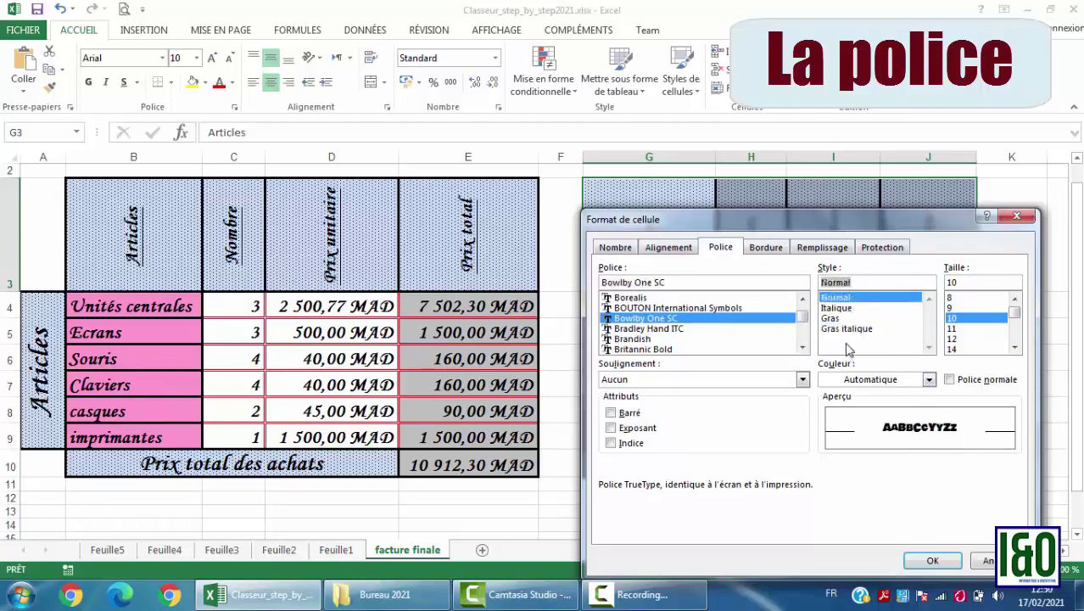
{"action": "left_click", "coordinate": [849, 330]}
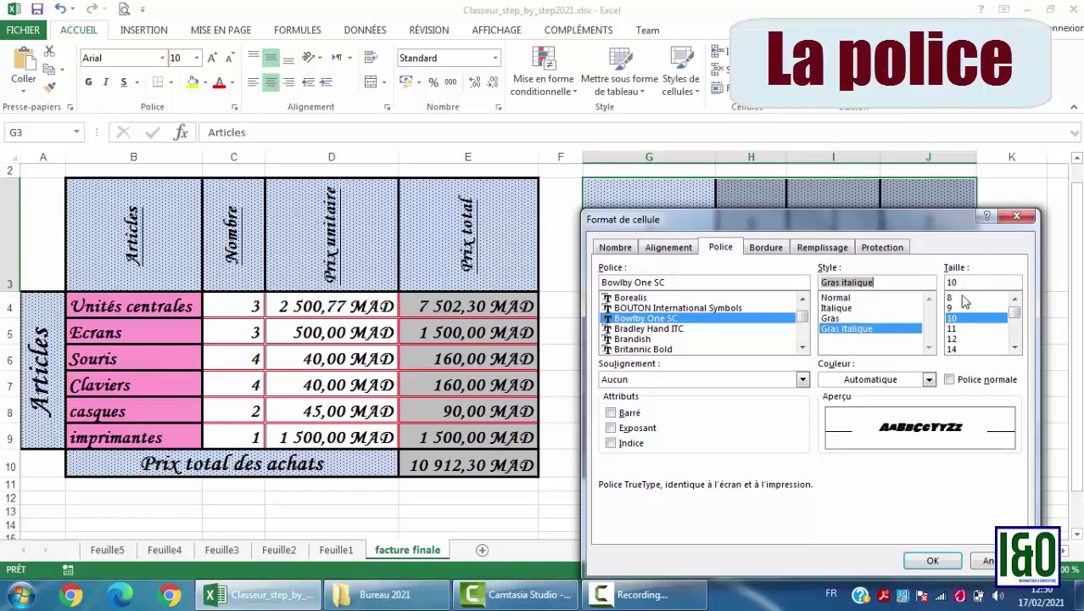
{"action": "left_click", "coordinate": [1015, 347]}
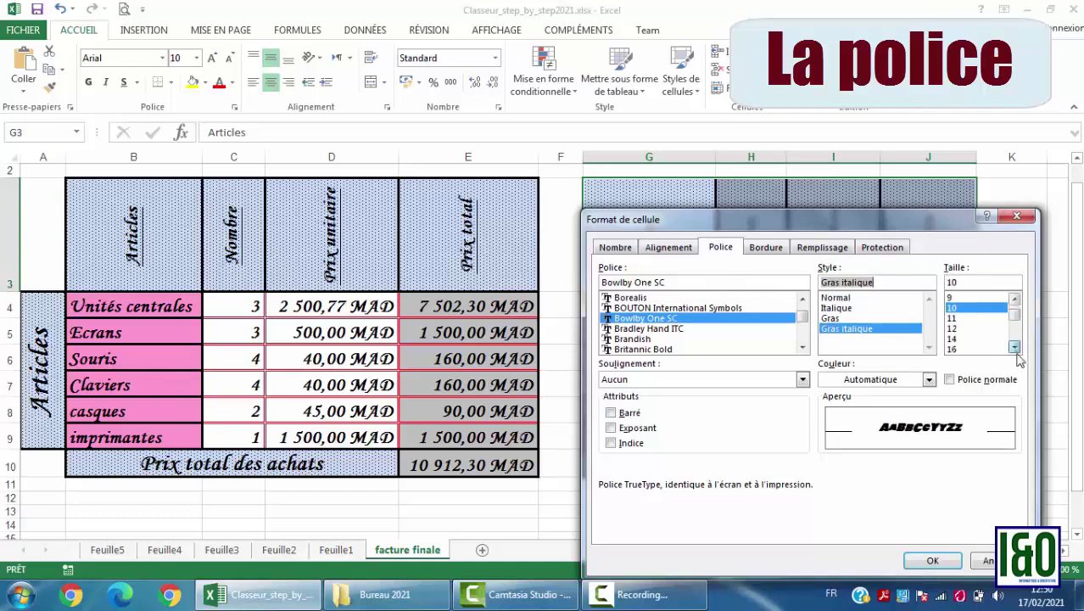
{"action": "left_click", "coordinate": [1015, 347]}
{"action": "left_click", "coordinate": [953, 328]}
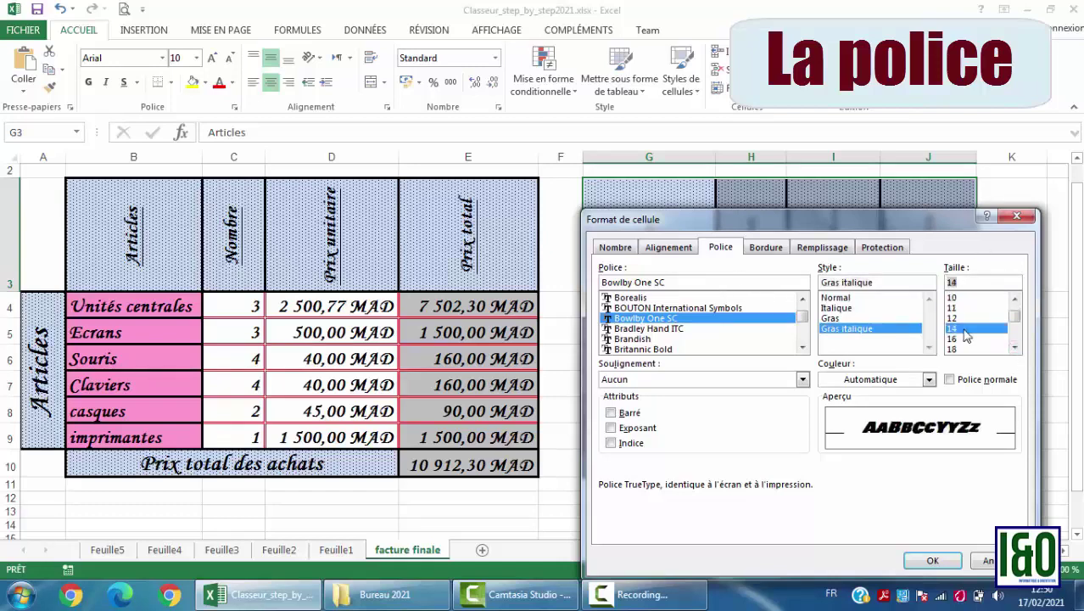
- Give the header text a Double underline and a dark red standard colour, and apply the font settings
{"action": "left_click", "coordinate": [645, 382]}
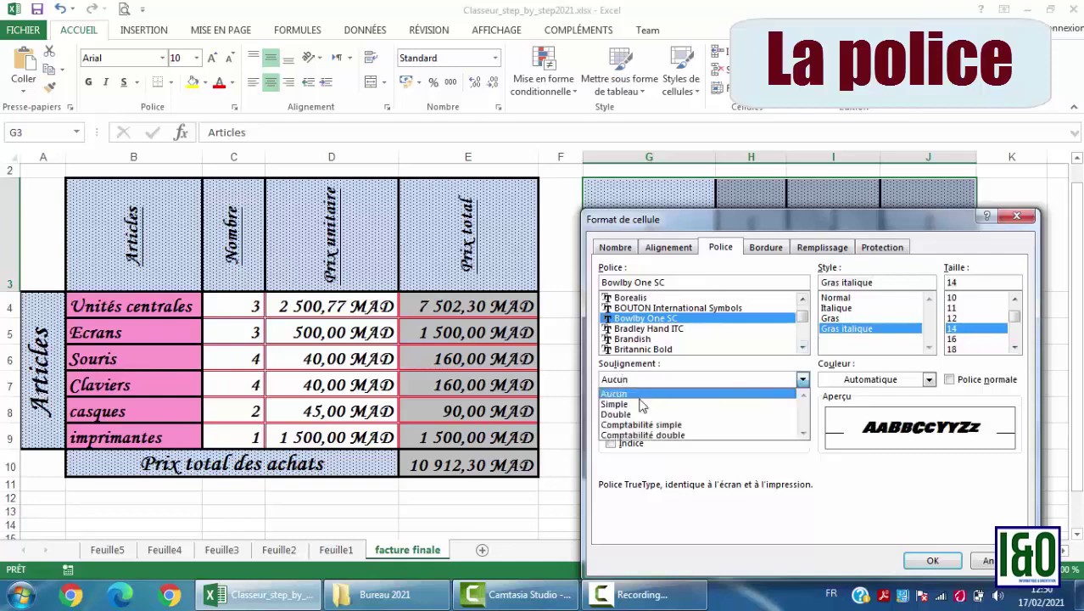
{"action": "left_click", "coordinate": [642, 405]}
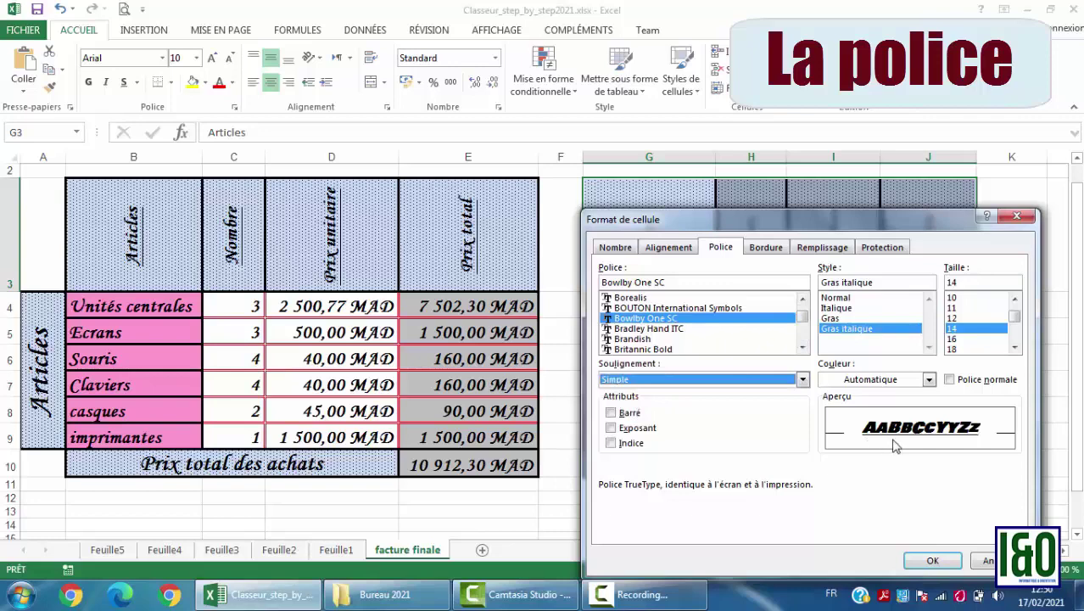
{"action": "left_click", "coordinate": [789, 388]}
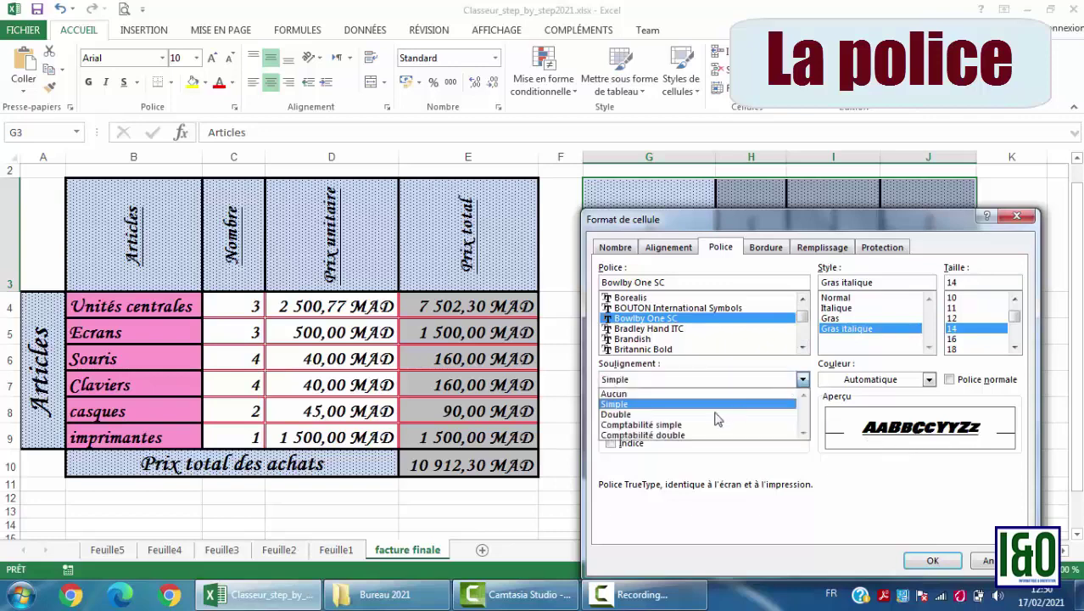
{"action": "left_click", "coordinate": [715, 421]}
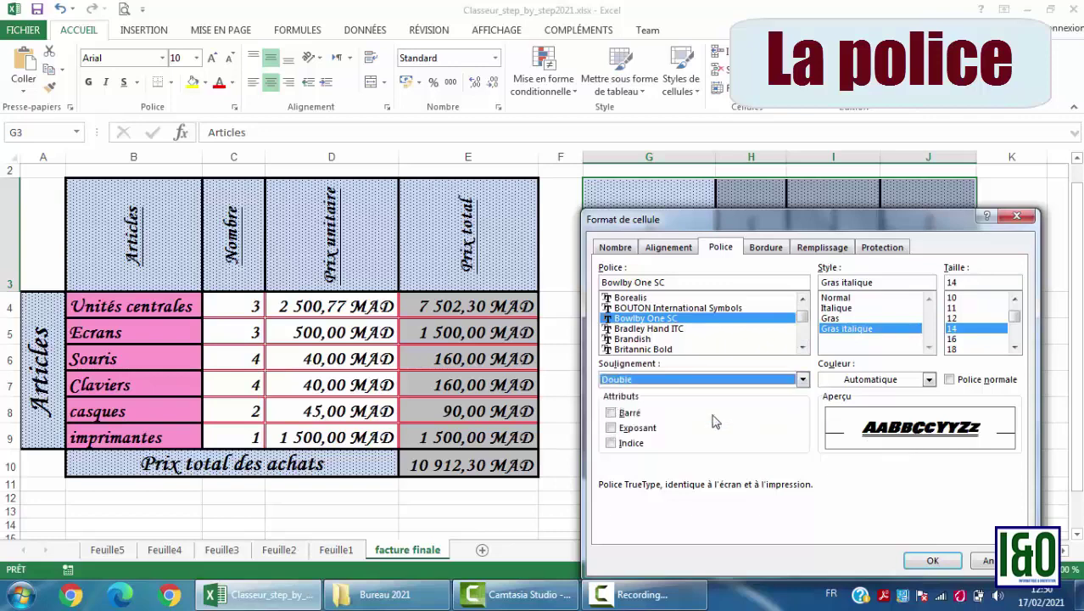
{"action": "left_click", "coordinate": [929, 379]}
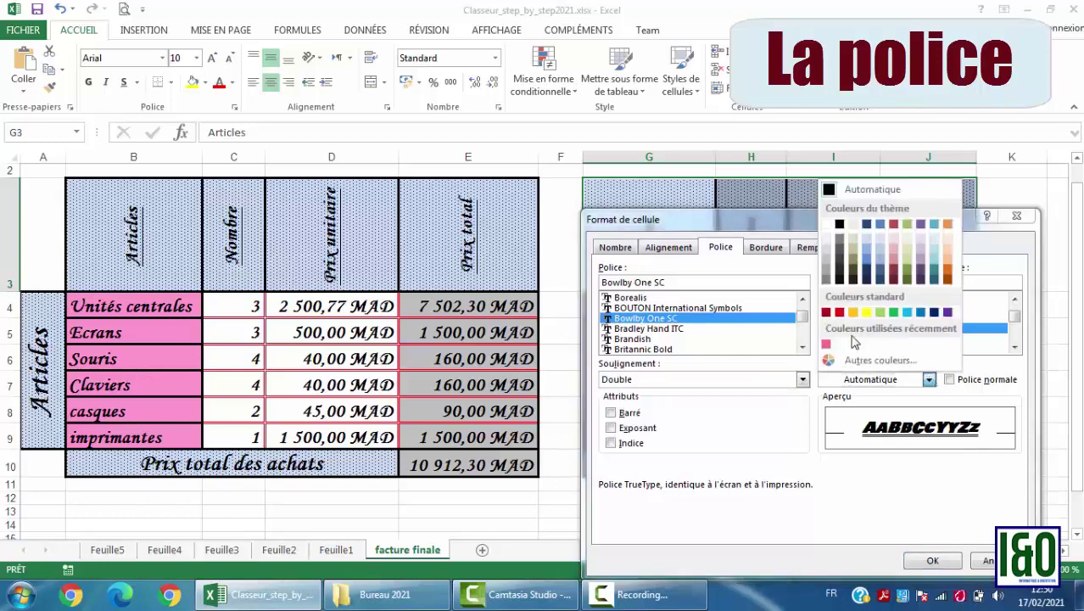
{"action": "left_click", "coordinate": [826, 312]}
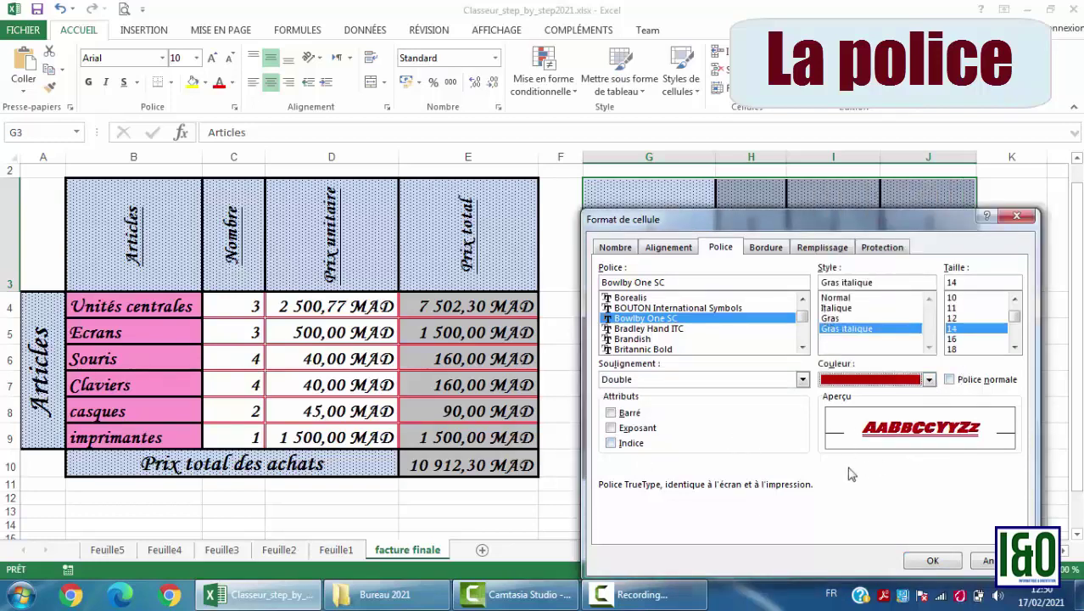
{"action": "left_click", "coordinate": [931, 561]}
- Undo the font formatting just applied to the header row G3:J3
{"action": "left_click", "coordinate": [755, 358]}
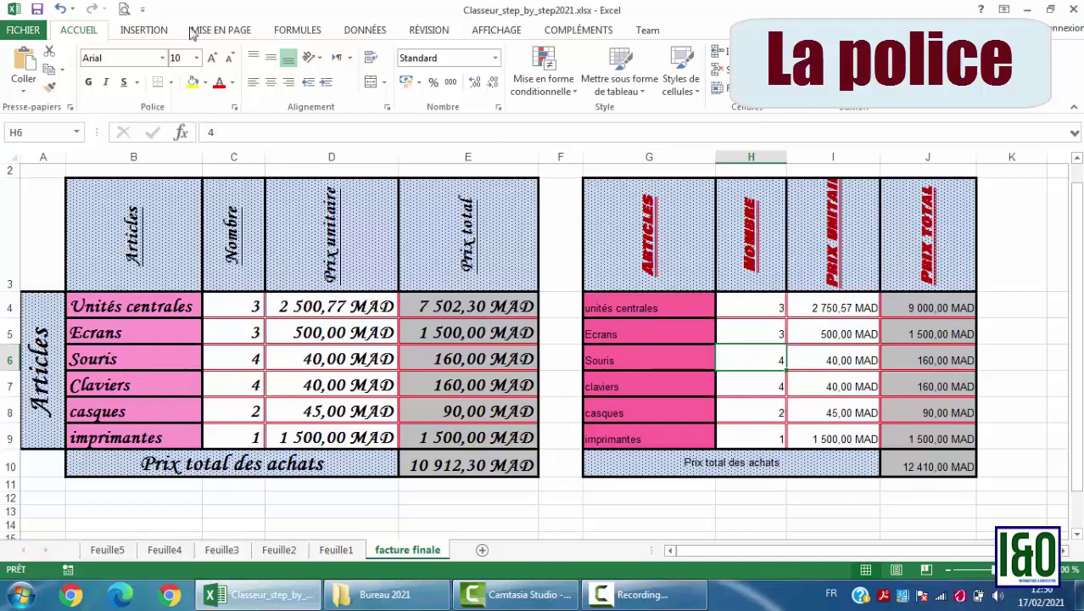
{"action": "left_click", "coordinate": [60, 9]}
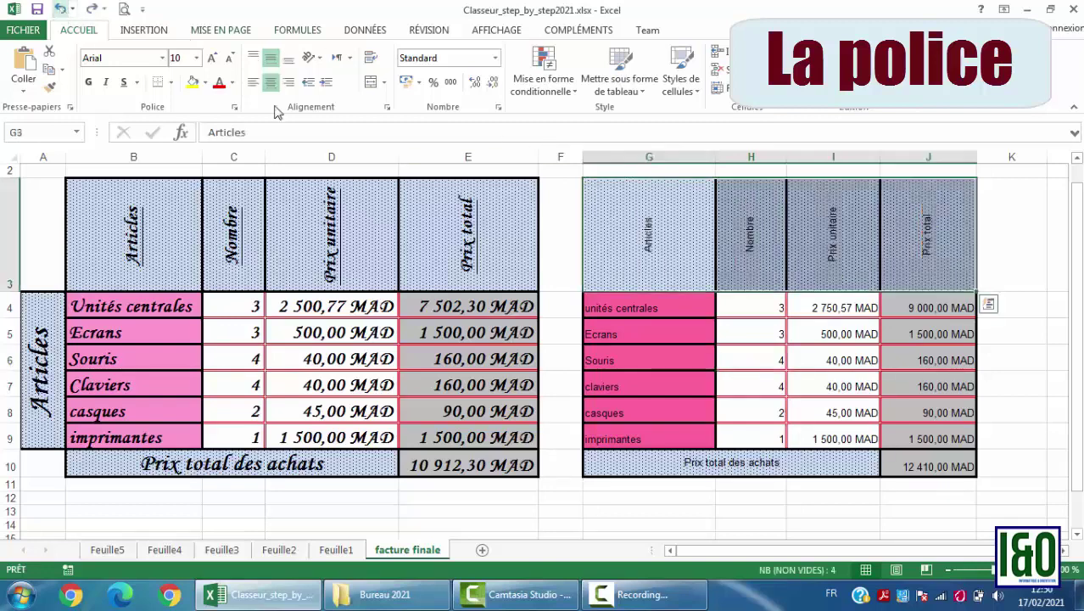
{"action": "left_click", "coordinate": [643, 253]}
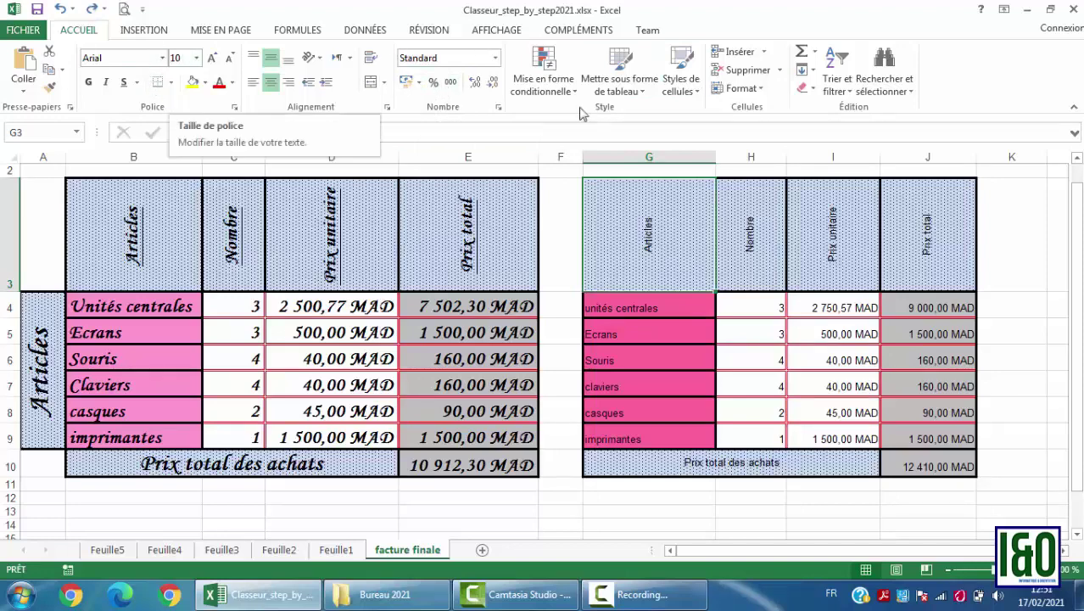
- Set the font size of the plain table's header row (G3:J3) to 16
{"action": "left_click_drag", "start_coordinate": [651, 244], "coordinate": [925, 250]}
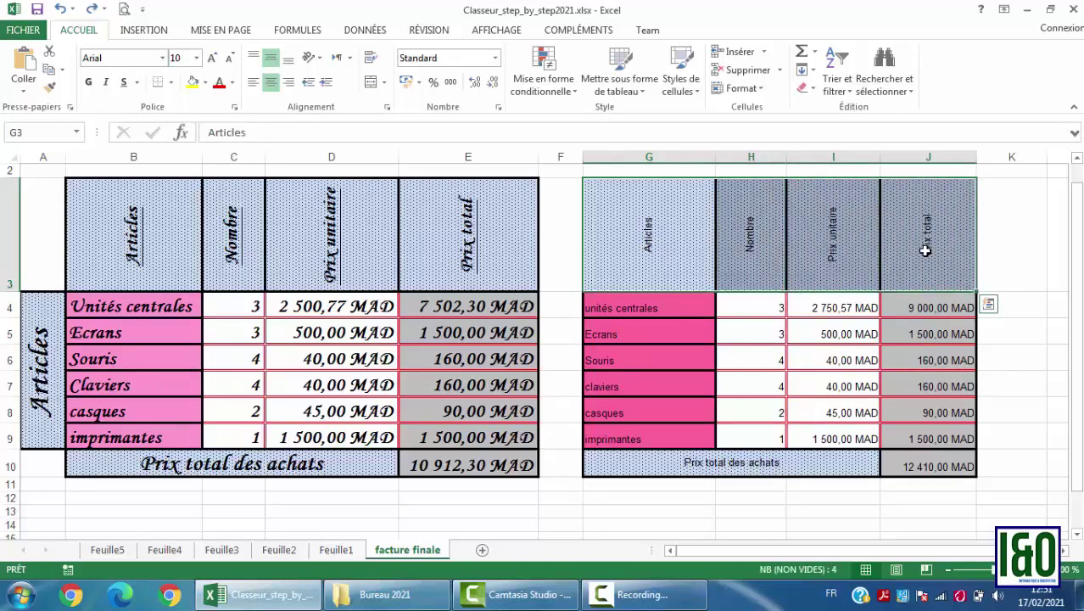
{"action": "left_click", "coordinate": [196, 59]}
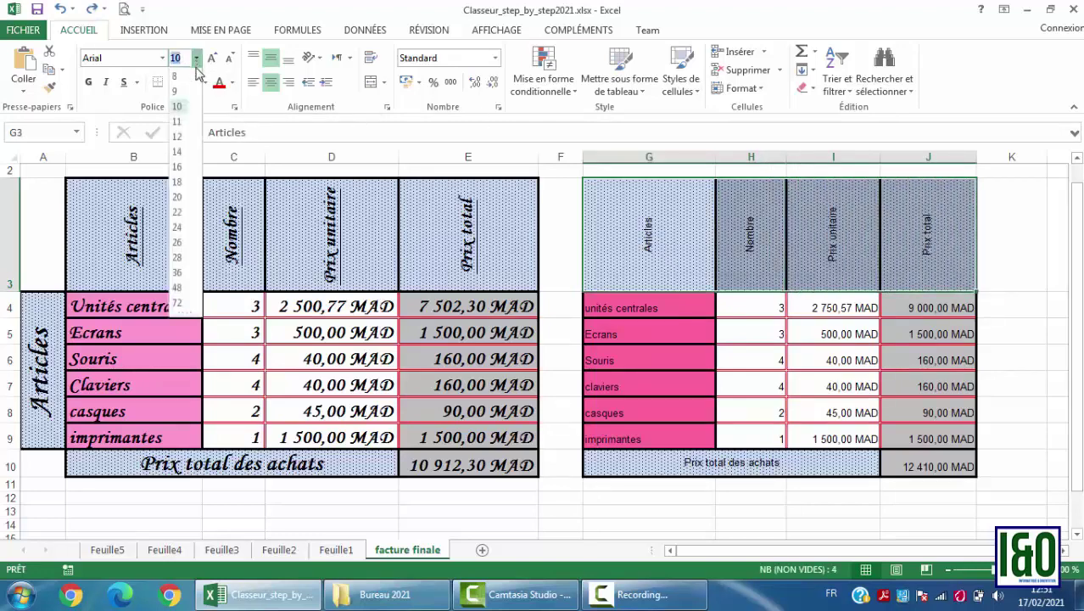
{"action": "left_click", "coordinate": [177, 167]}
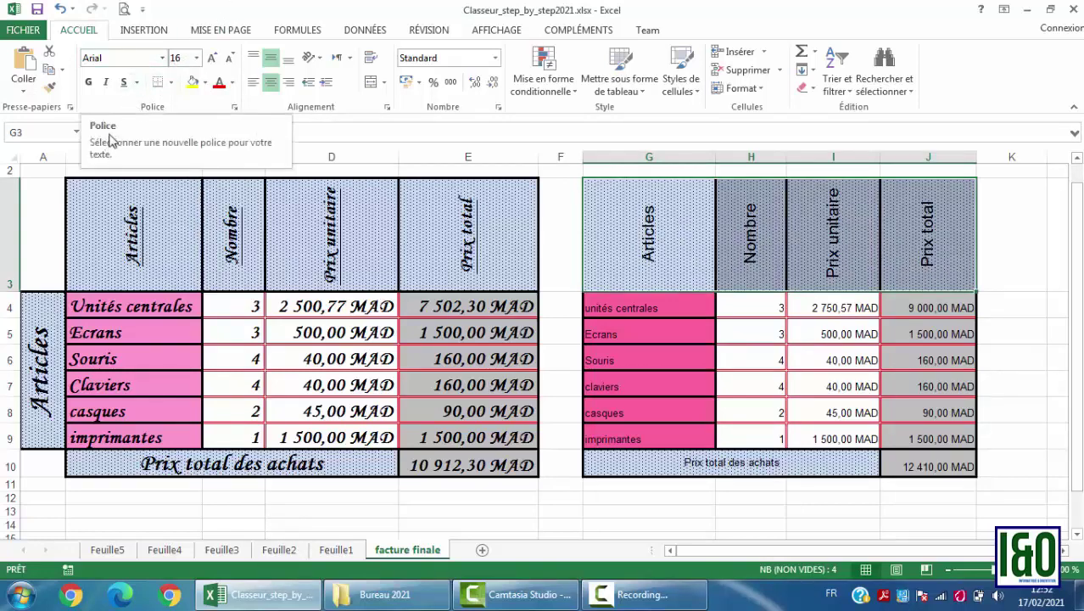
- Try the AR DARLING font on the header row, replace it with AR CENA, and make the text bold
{"action": "left_click", "coordinate": [162, 58]}
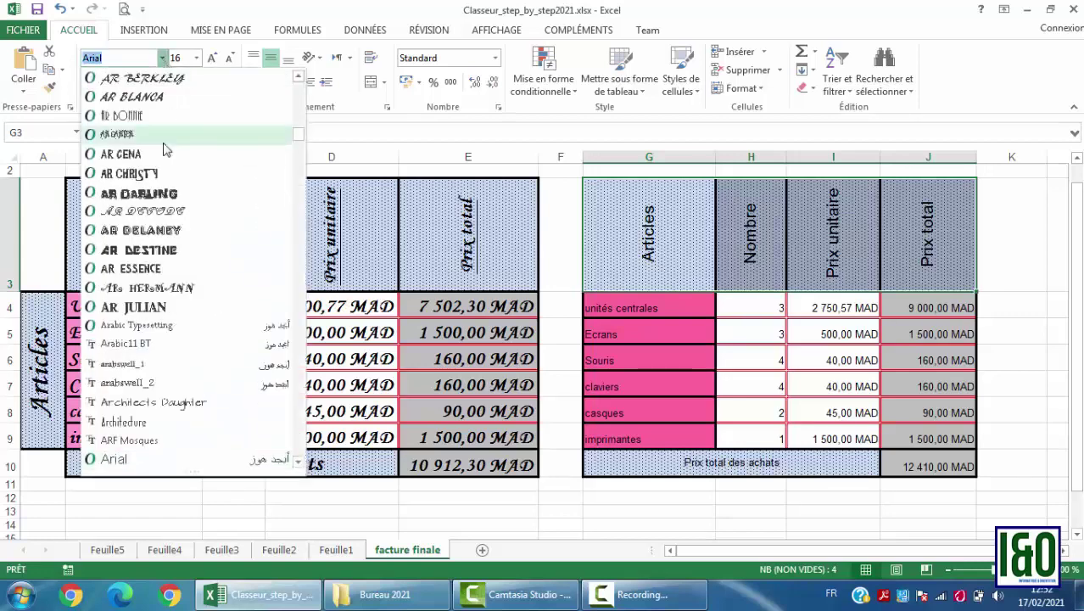
{"action": "left_click", "coordinate": [138, 194]}
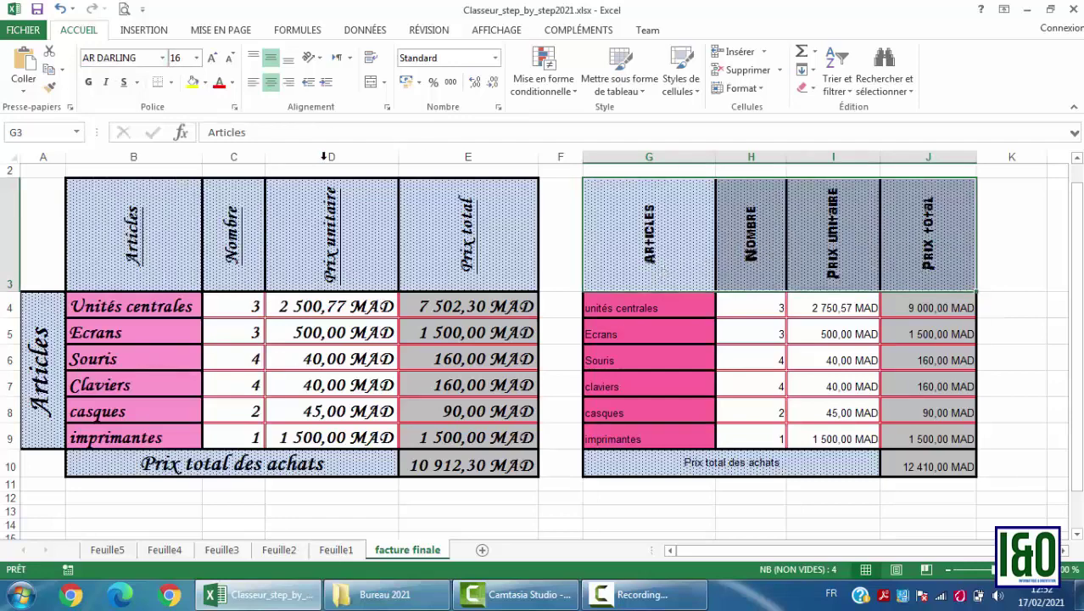
{"action": "left_click", "coordinate": [162, 57]}
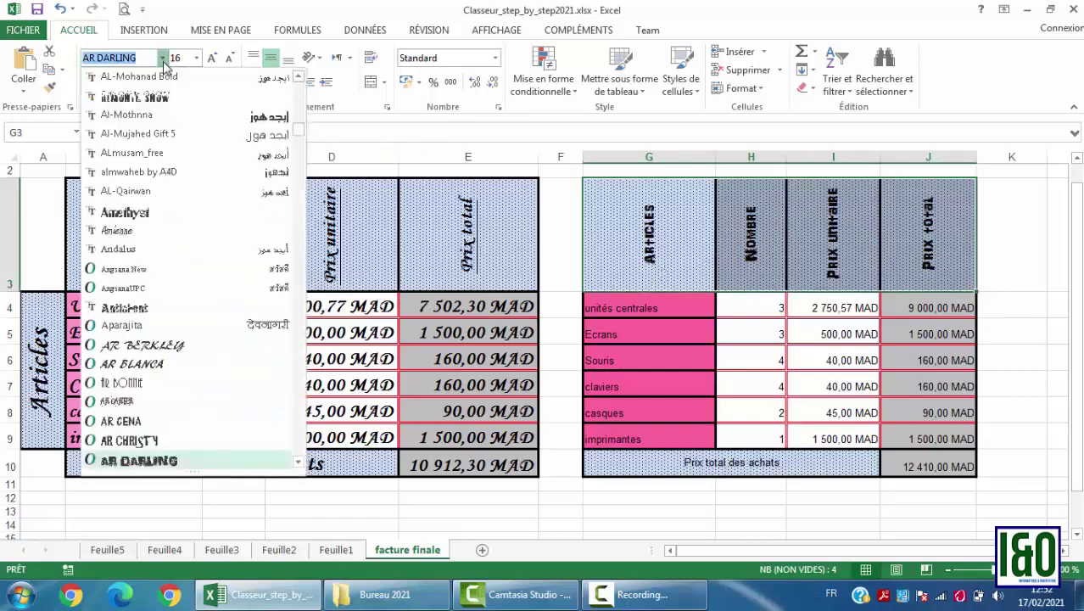
{"action": "left_click", "coordinate": [181, 422]}
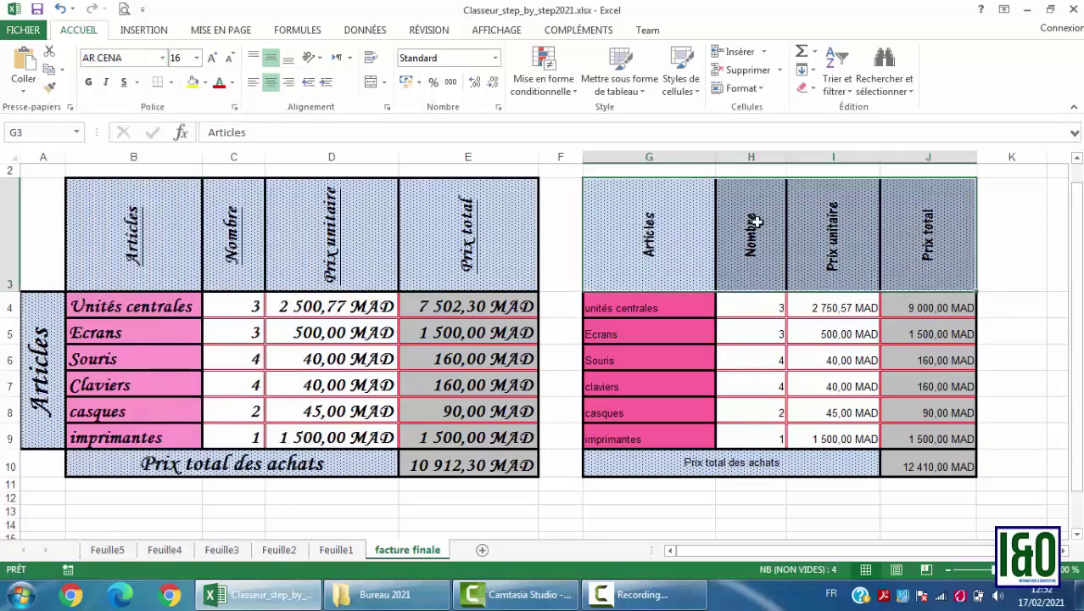
{"action": "left_click", "coordinate": [89, 81]}
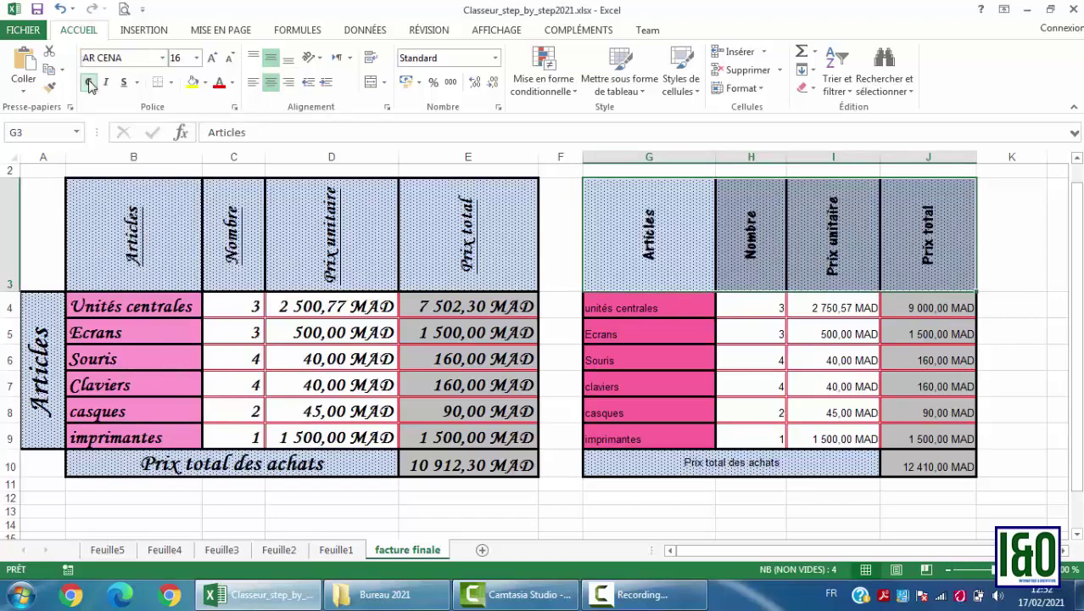
- Toggle bold off and on for the header row G3:J3, leaving the text bold
{"action": "left_click", "coordinate": [89, 81]}
{"action": "left_click", "coordinate": [89, 81]}
{"action": "left_click", "coordinate": [89, 81]}
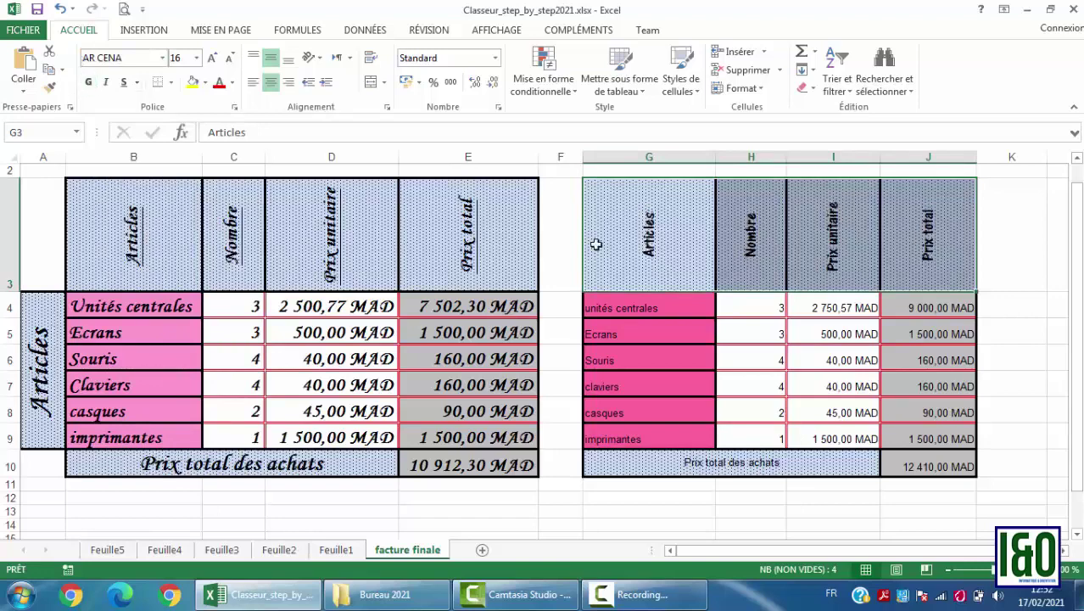
{"action": "left_click", "coordinate": [89, 82]}
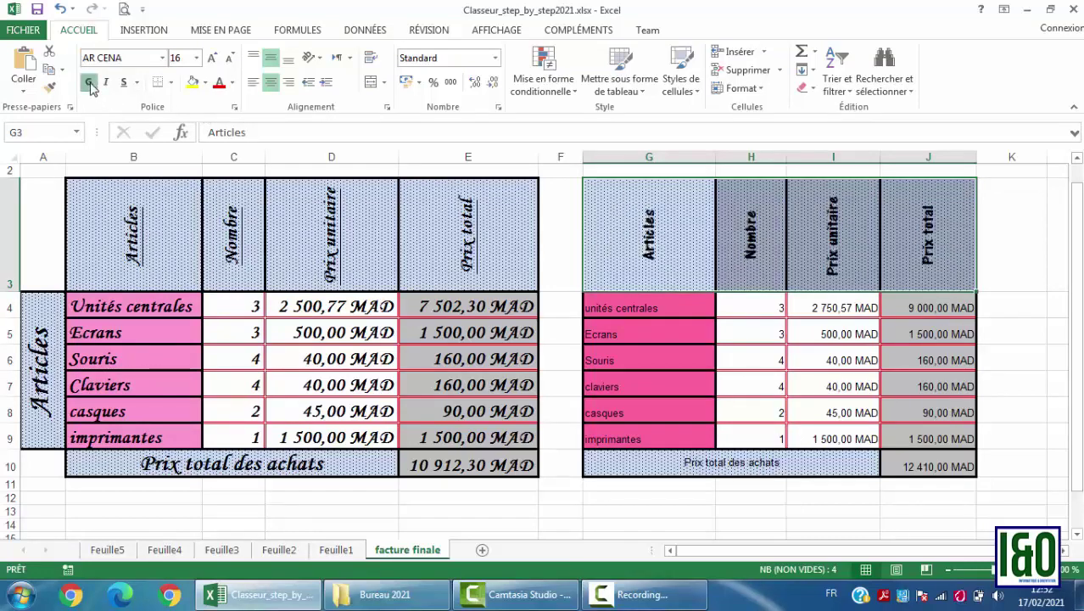
{"action": "left_click", "coordinate": [89, 82]}
{"action": "left_click", "coordinate": [89, 83]}
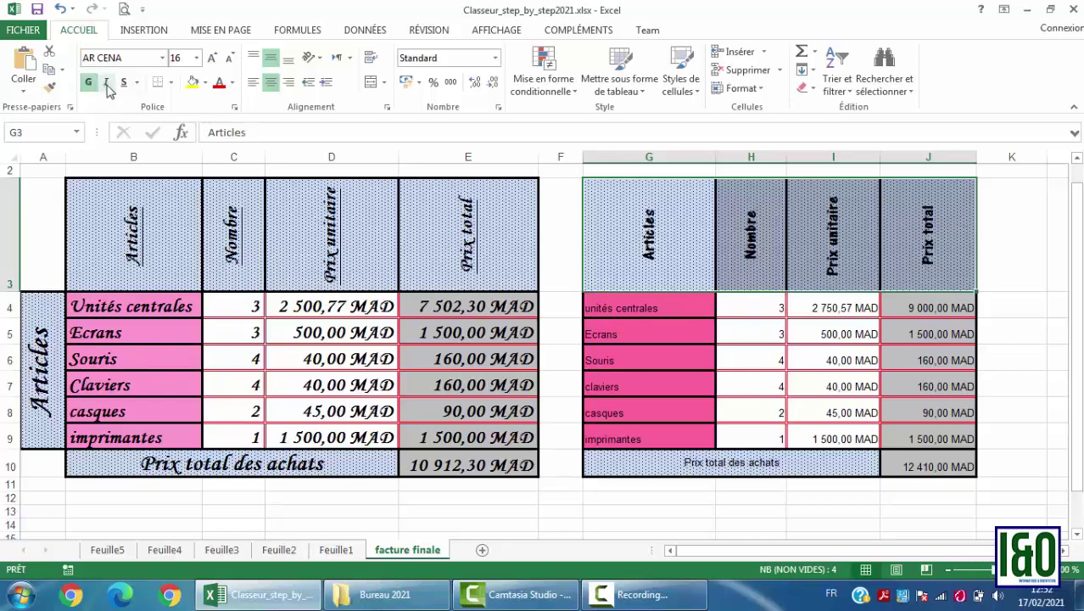
- Toggle italics on the header row G3:J3, leaving the text italic
{"action": "left_click", "coordinate": [106, 82]}
{"action": "left_click", "coordinate": [106, 82]}
{"action": "left_click", "coordinate": [106, 82]}
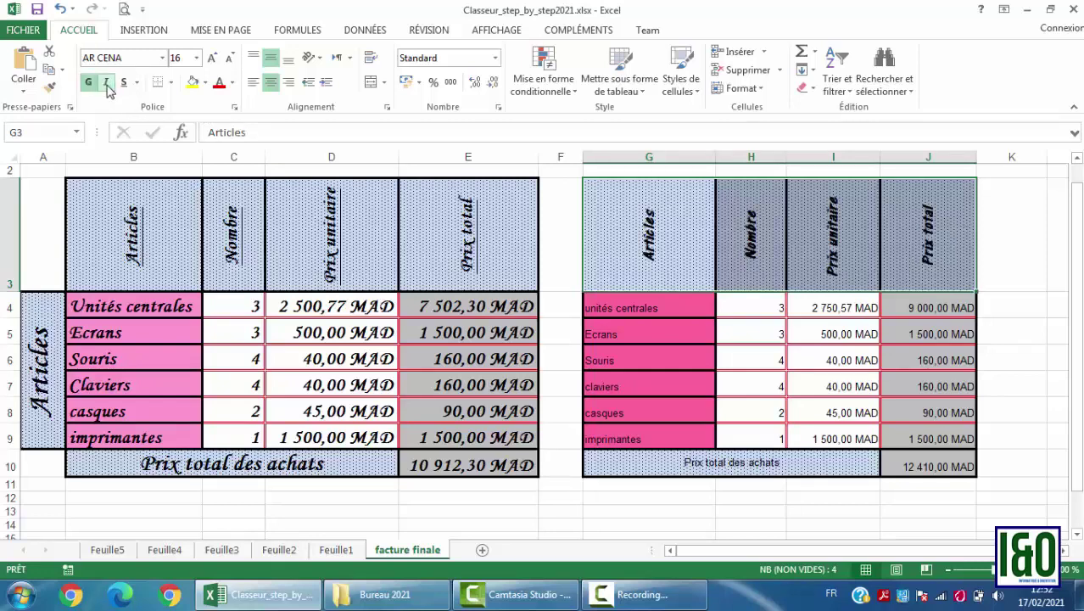
{"action": "left_click", "coordinate": [107, 83]}
{"action": "left_click", "coordinate": [106, 83]}
{"action": "left_click", "coordinate": [107, 85]}
{"action": "left_click", "coordinate": [107, 85]}
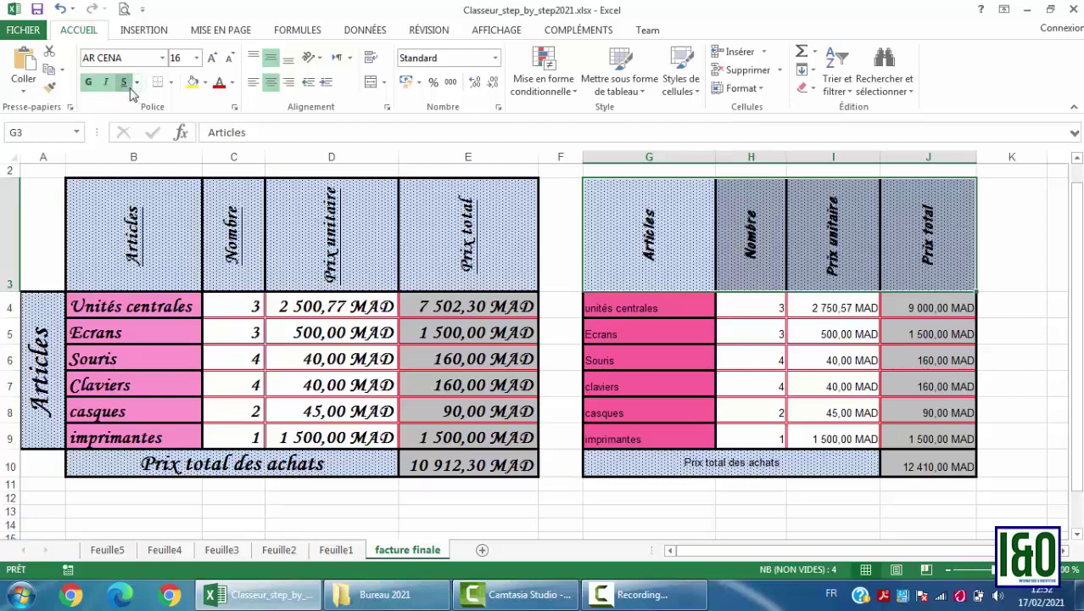
- Underline the header row text in G3:J3 and switch the underline style to double
{"action": "left_click", "coordinate": [130, 88]}
{"action": "left_click", "coordinate": [130, 88]}
{"action": "left_click", "coordinate": [130, 89]}
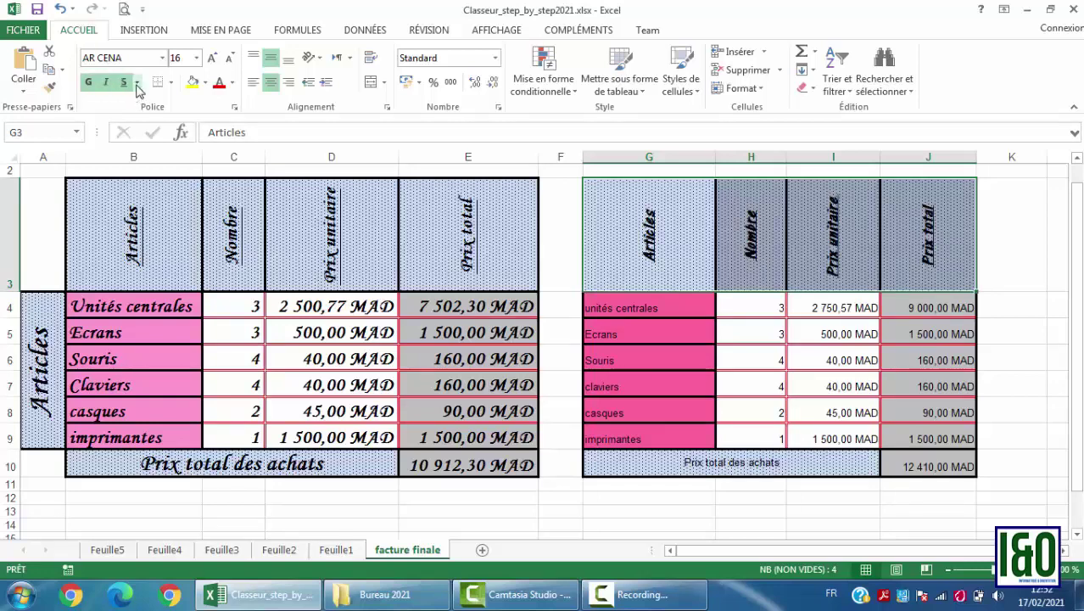
{"action": "left_click", "coordinate": [137, 84]}
{"action": "left_click", "coordinate": [164, 123]}
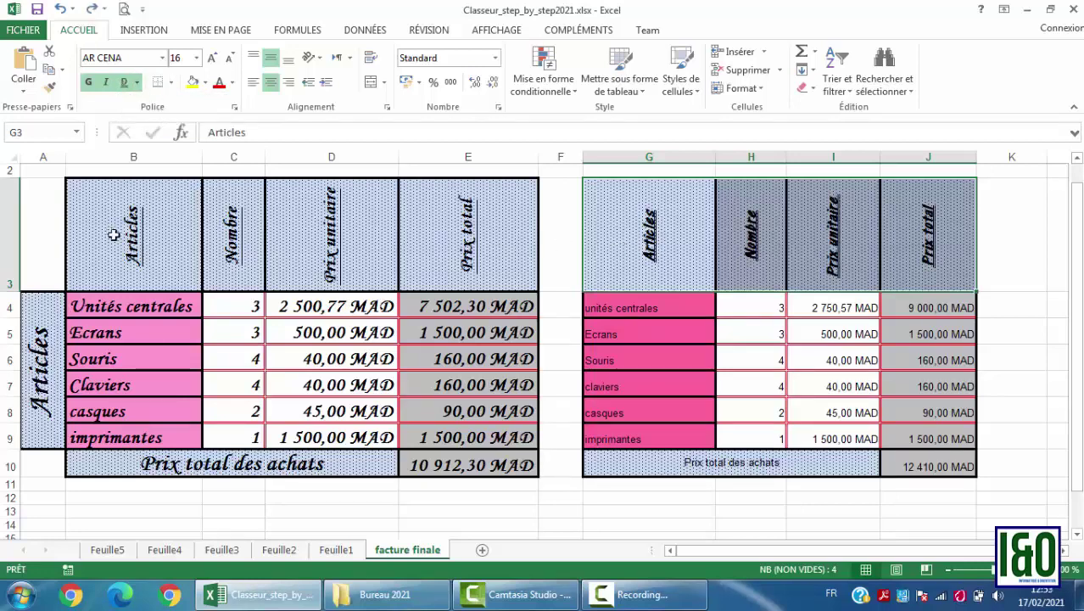
- Check the font of the styled table's header cell B3 and apply Monotype Corsiva to the header row G3:J3
{"action": "left_click", "coordinate": [153, 238]}
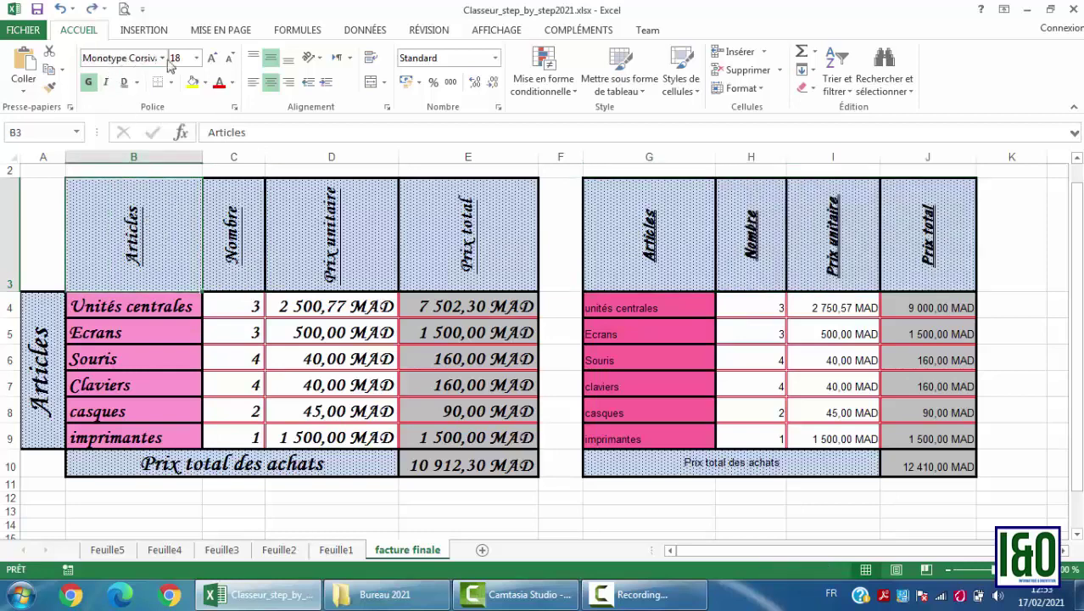
{"action": "left_click_drag", "start_coordinate": [649, 234], "coordinate": [928, 233]}
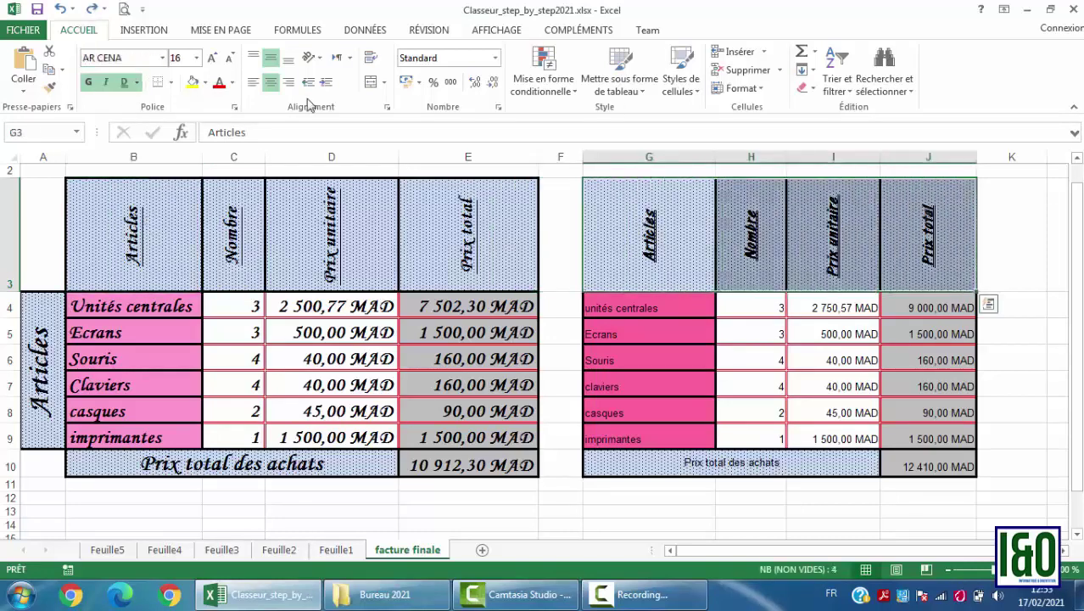
{"action": "left_click", "coordinate": [162, 58]}
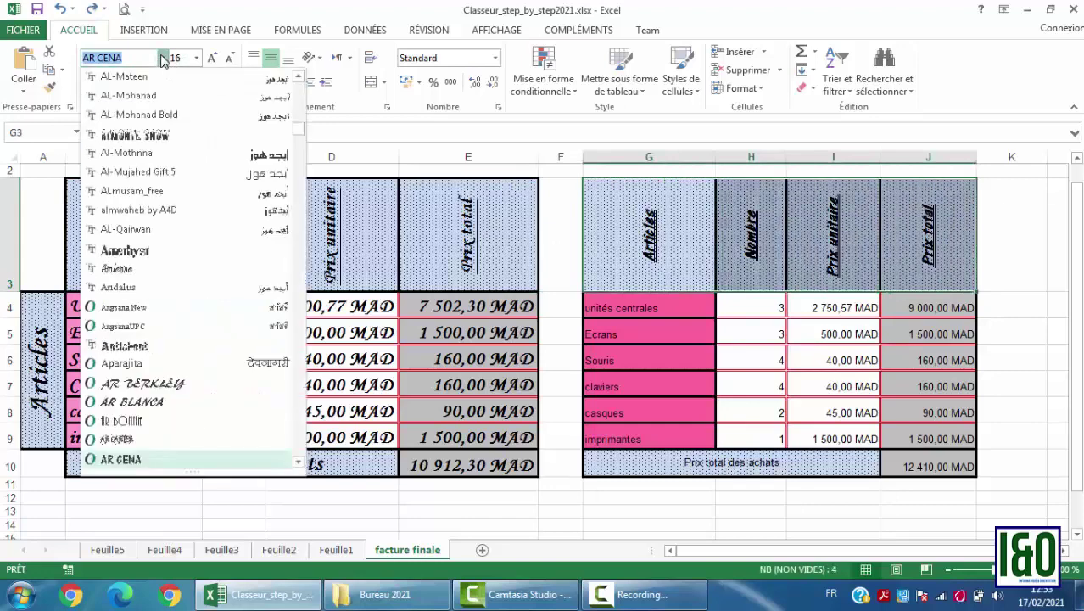
{"action": "type", "text": "Monotype Corsiv"}
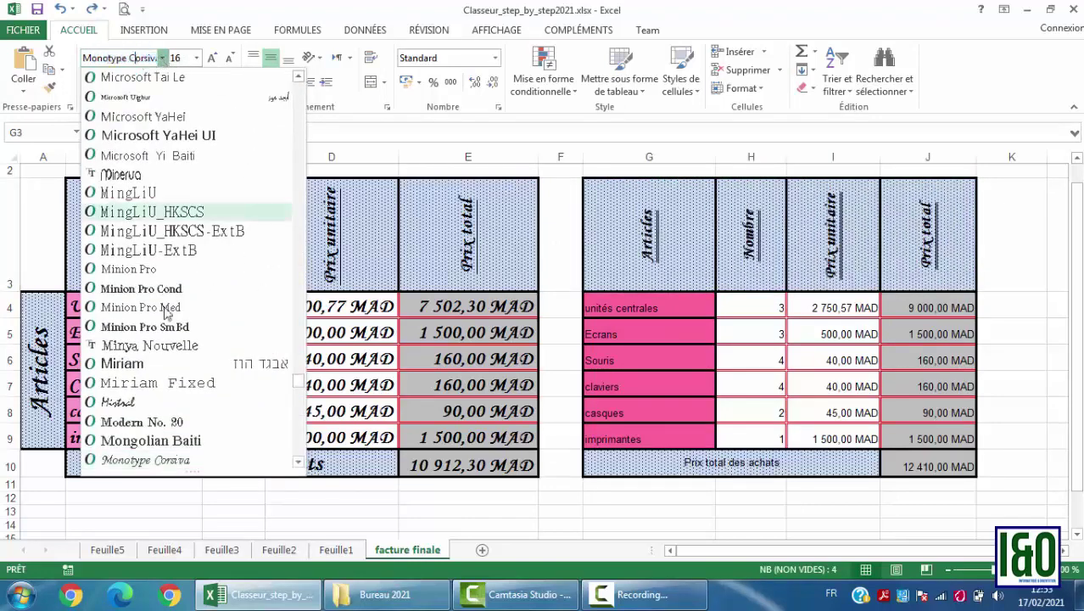
{"action": "left_click", "coordinate": [147, 460]}
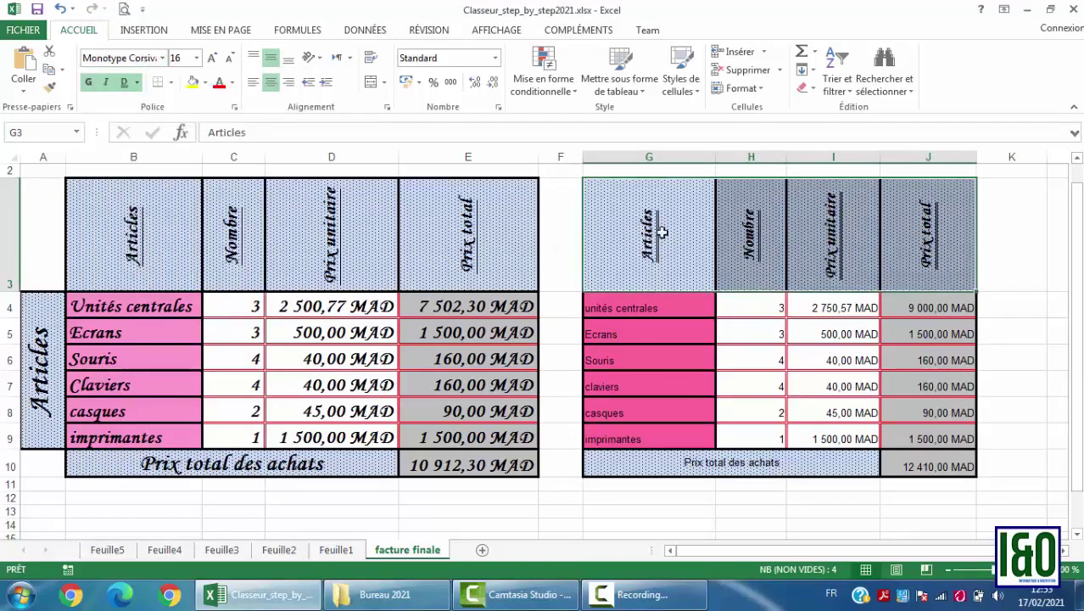
- Fill the header row G3:J3 with the standard light green and set its text to the standard red
{"action": "left_click", "coordinate": [205, 83]}
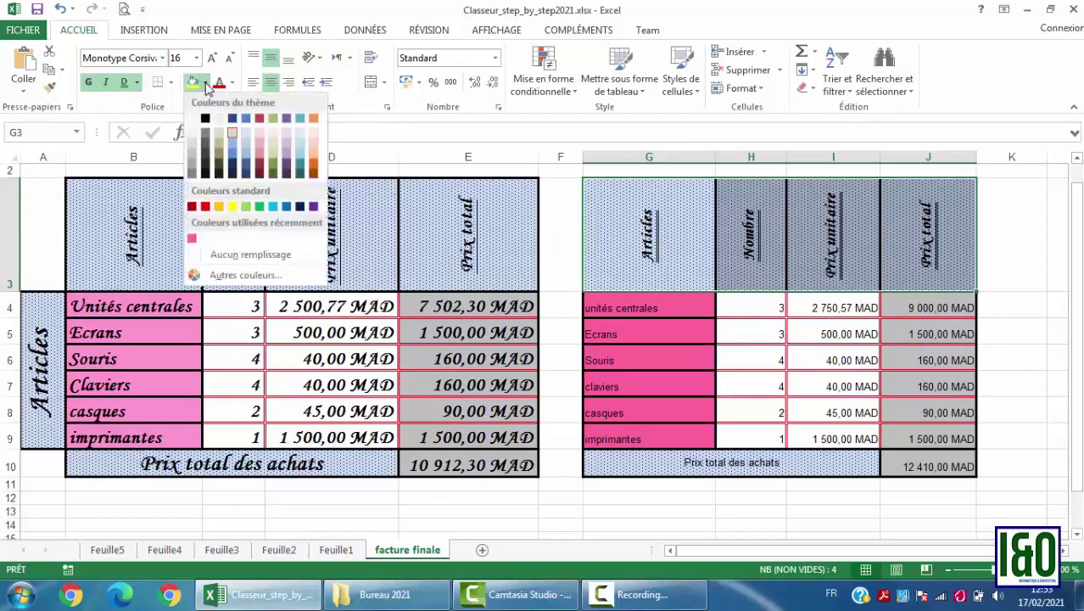
{"action": "left_click", "coordinate": [246, 208]}
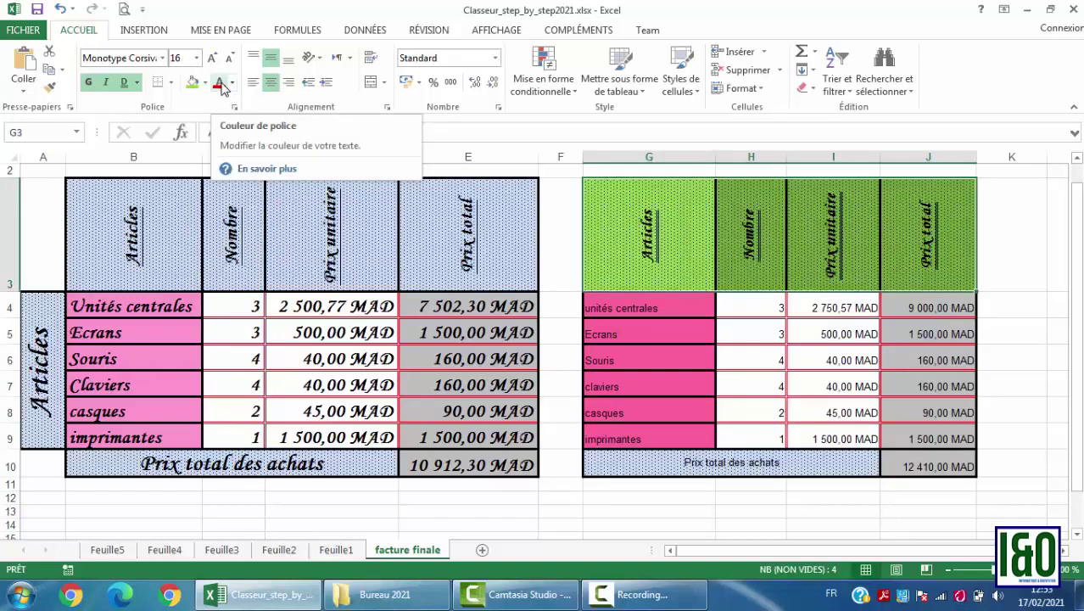
{"action": "left_click", "coordinate": [234, 82]}
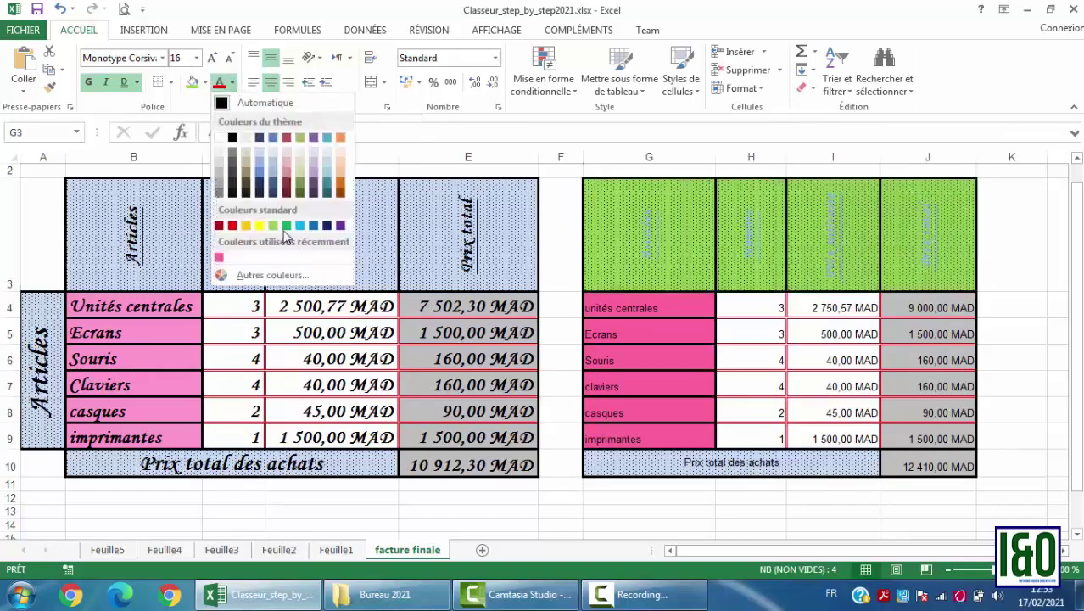
{"action": "left_click", "coordinate": [232, 225]}
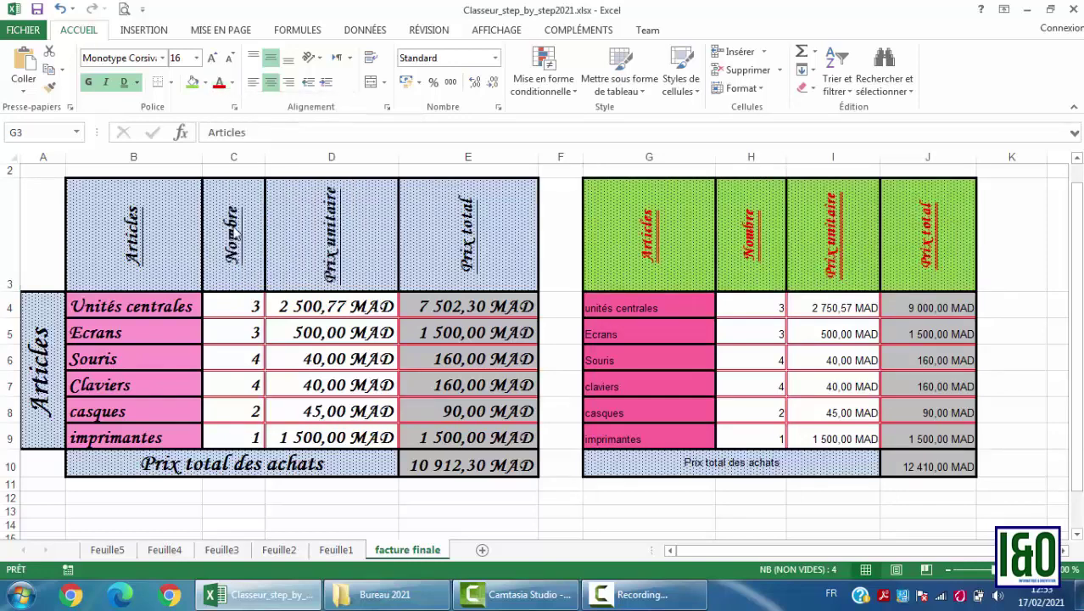
{"action": "left_click", "coordinate": [574, 241]}
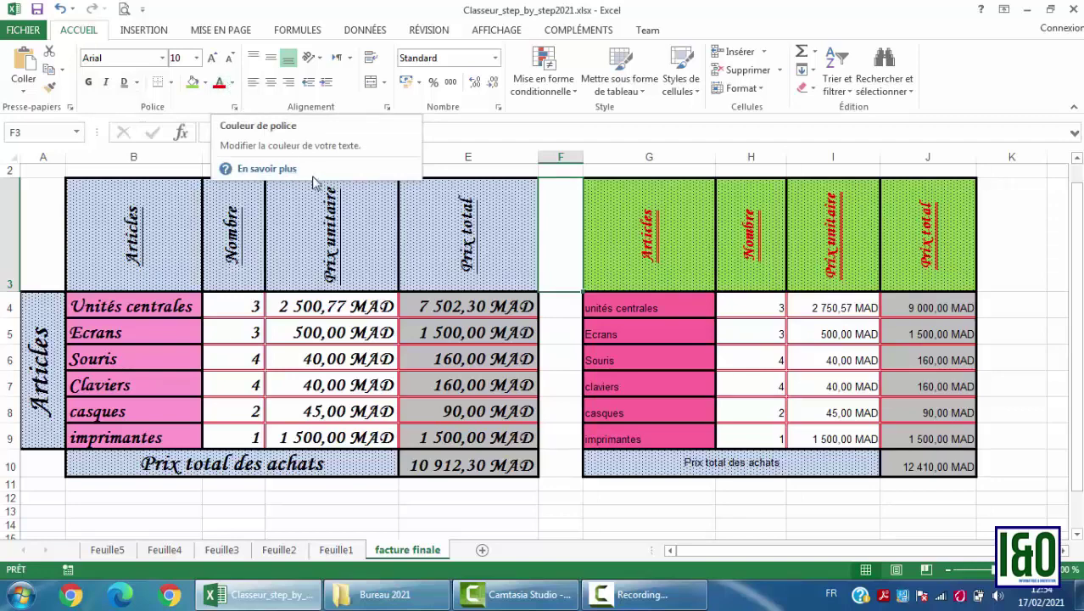
{"action": "left_click", "coordinate": [944, 242]}
{"action": "scroll", "coordinate": [945, 242], "scroll_direction": "up", "scroll_amount": 1}
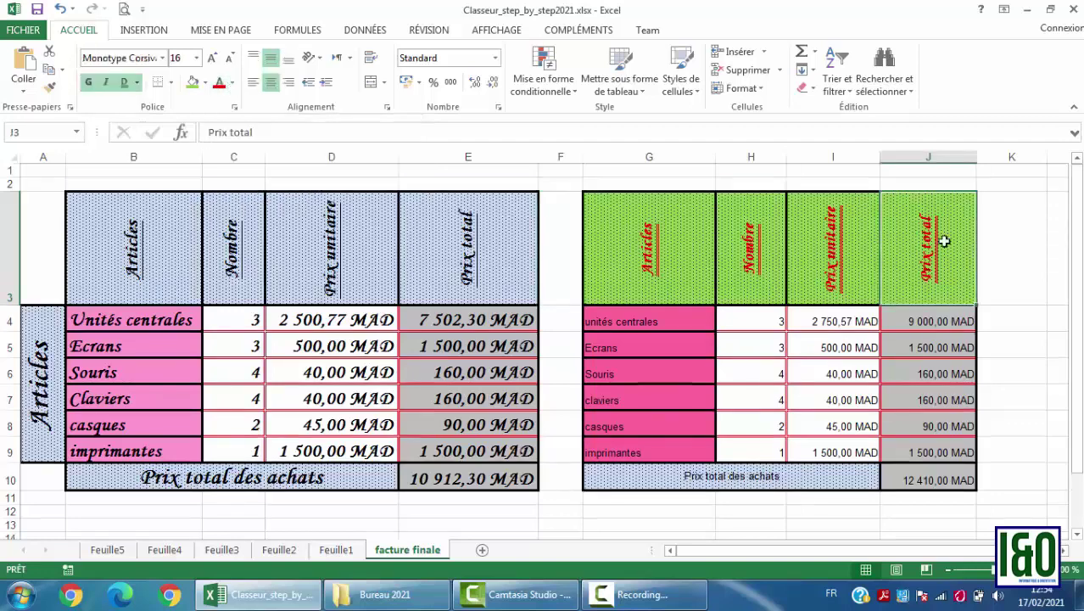